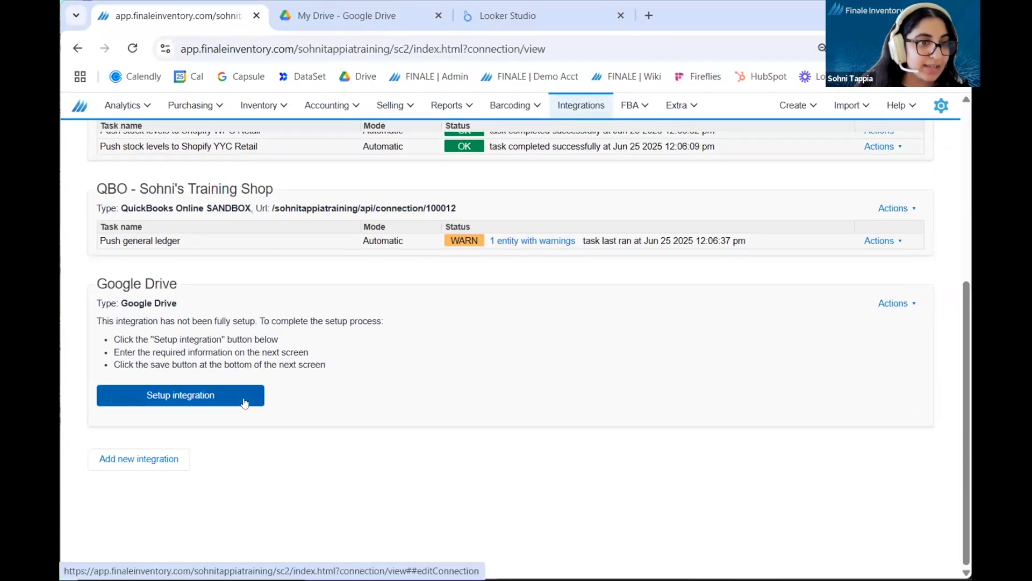
Step: Open the setup of the Google Drive integration, add a report task and open that task for editing
{"action": "left_click", "coordinate": [244, 402]}
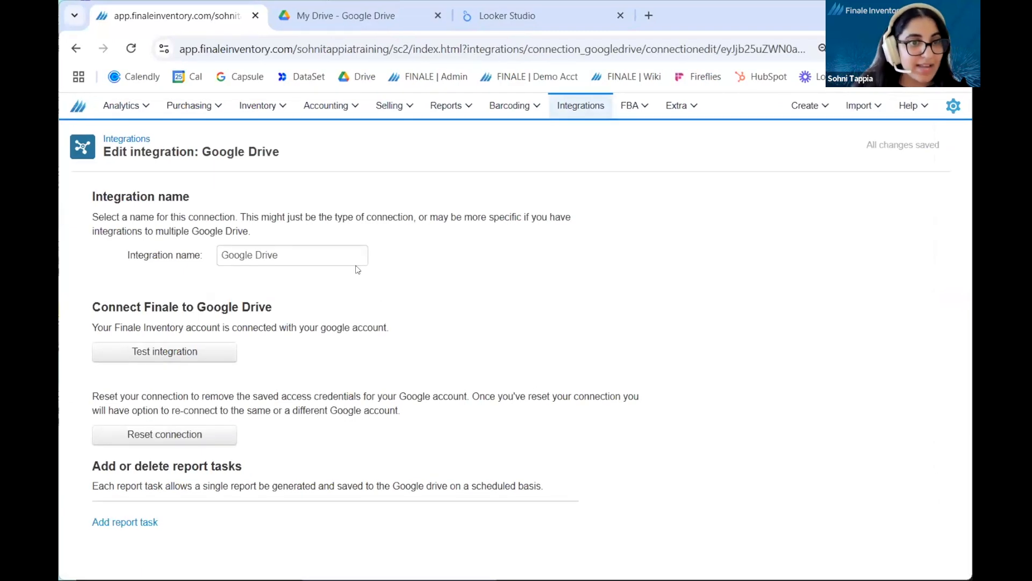
{"action": "left_click", "coordinate": [349, 255]}
{"action": "left_click", "coordinate": [498, 281]}
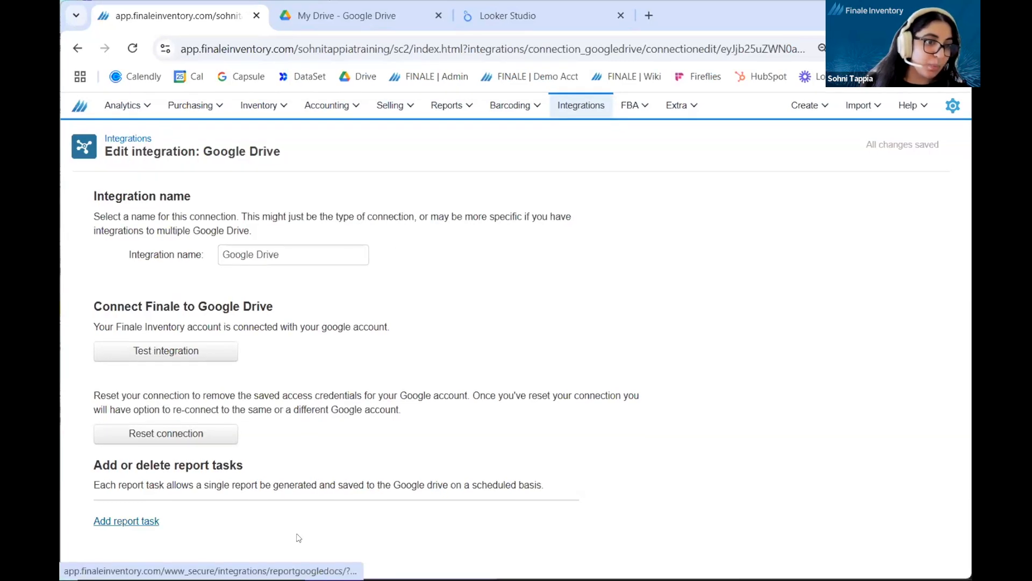
{"action": "left_click", "coordinate": [135, 521]}
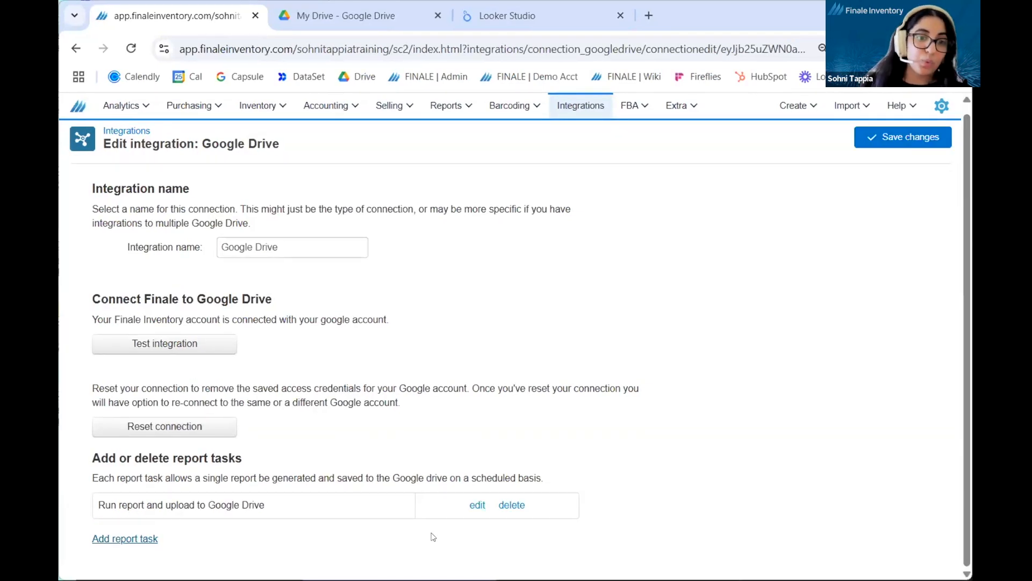
{"action": "left_click", "coordinate": [477, 505]}
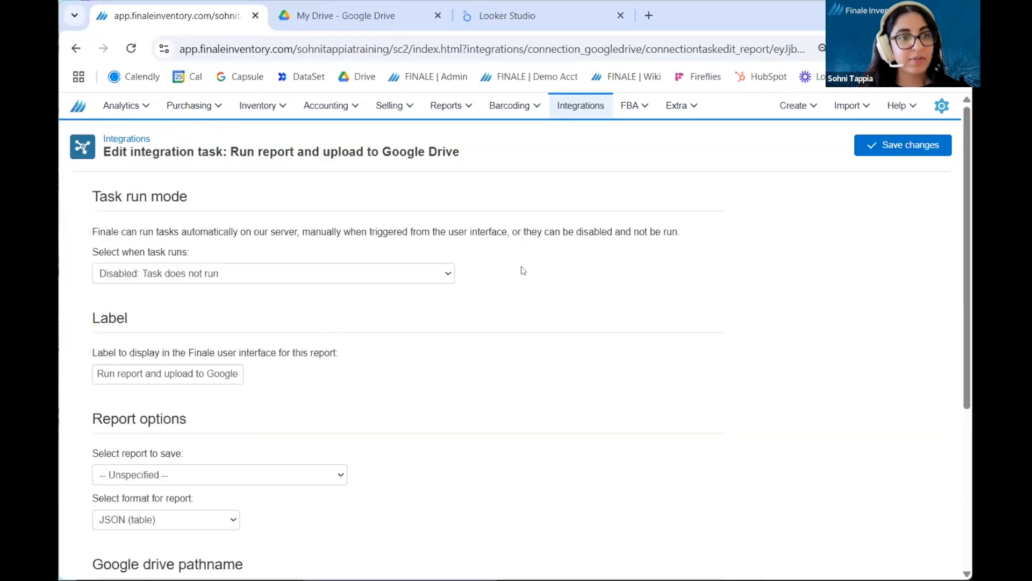
Step: Set the report task's run mode to "Manual: Task runs when triggered"
{"action": "left_click", "coordinate": [447, 275]}
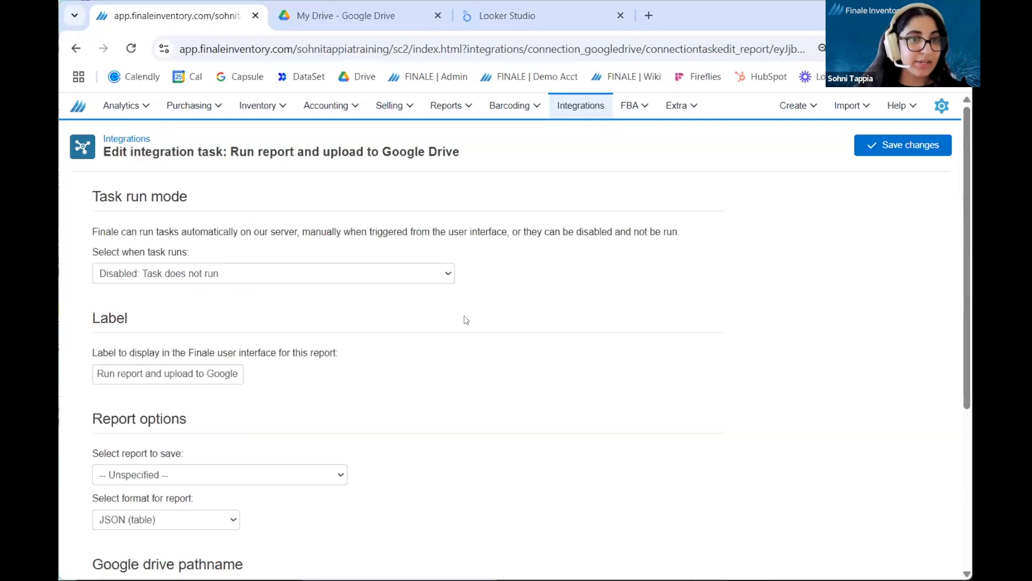
{"action": "left_click_drag", "start_coordinate": [606, 450], "coordinate": [606, 402]}
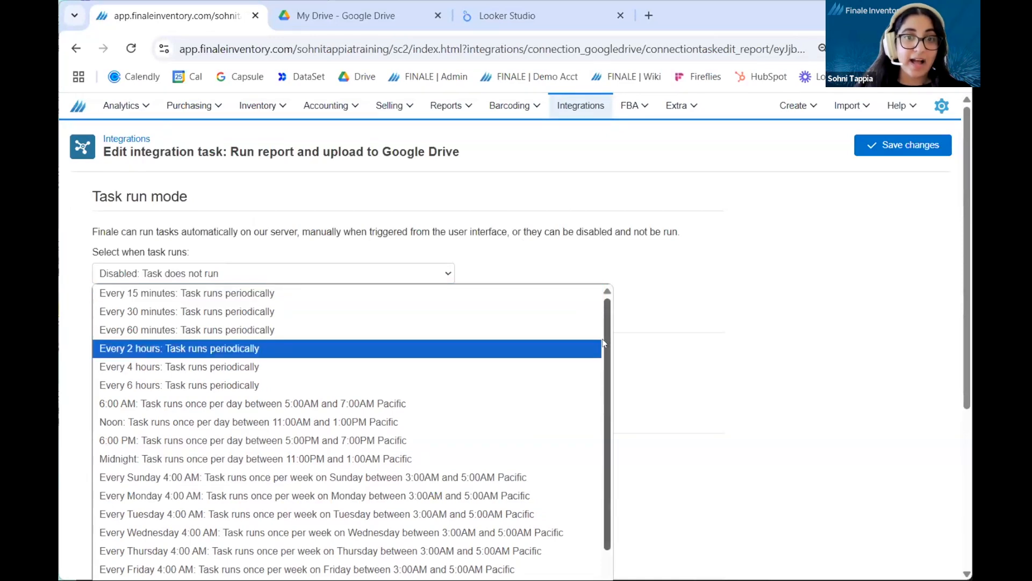
{"action": "left_click_drag", "start_coordinate": [603, 356], "coordinate": [608, 417]}
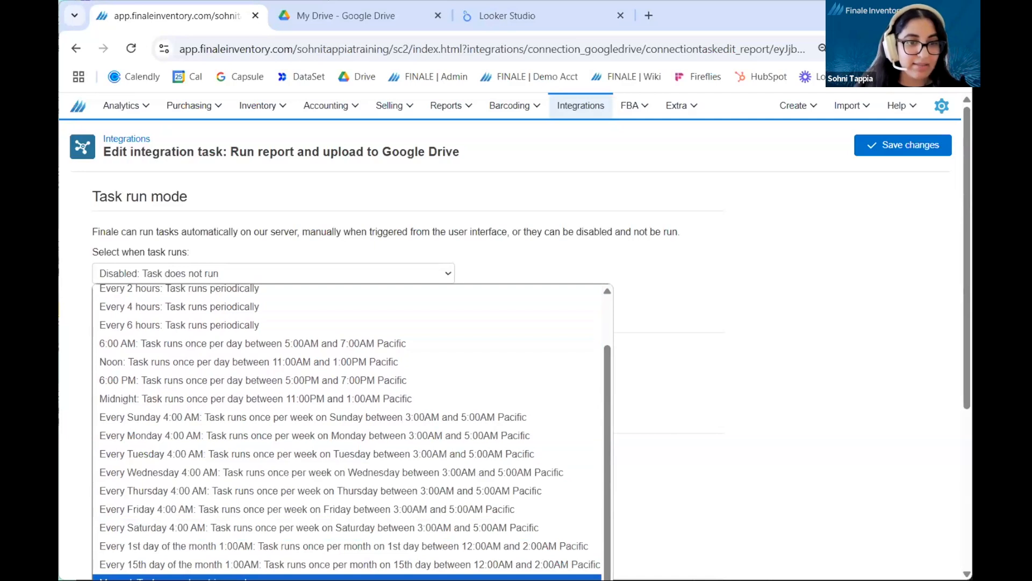
{"action": "key", "text": "Return"}
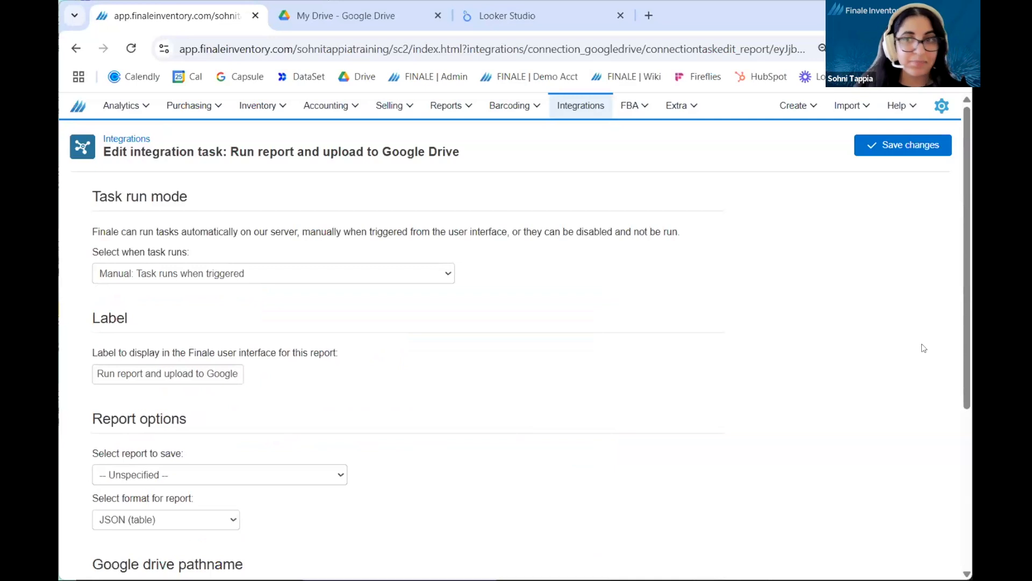
Step: Replace the report task's label with the account owner's first name in possessive form followed by "sales reporting"
{"action": "left_click_drag", "start_coordinate": [967, 301], "coordinate": [967, 399]}
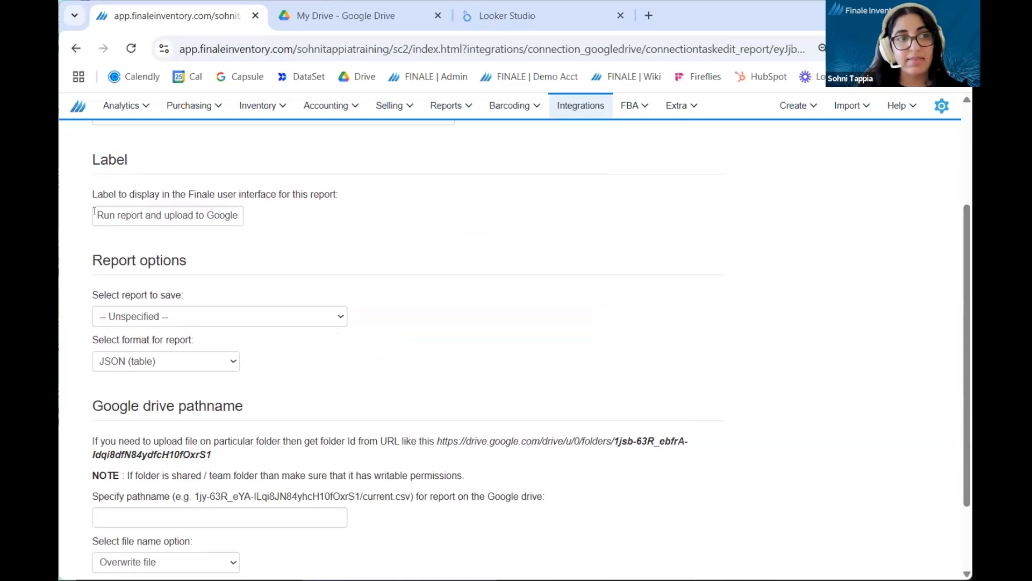
{"action": "left_click", "coordinate": [94, 212]}
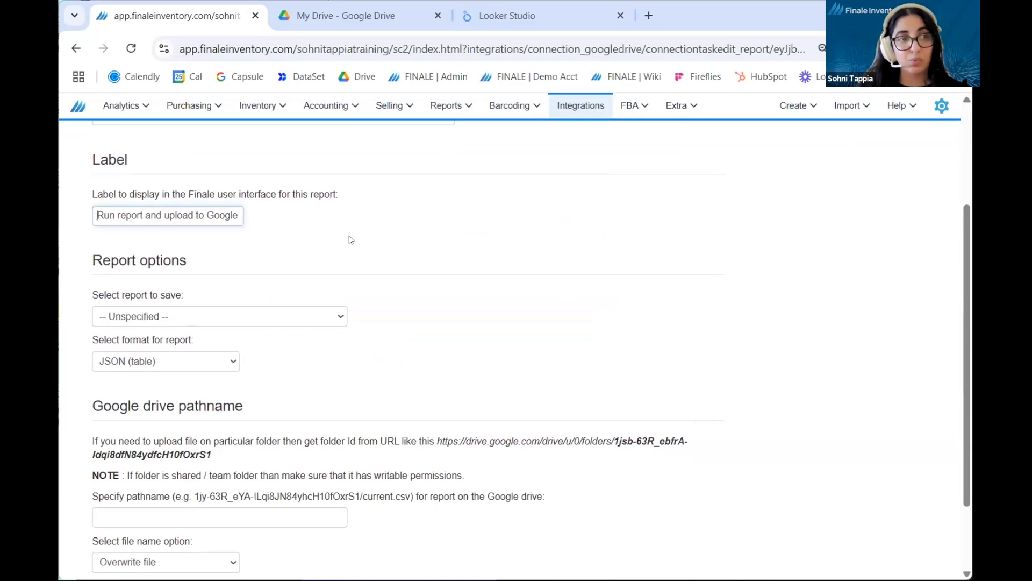
{"action": "key", "text": "ctrl+a"}
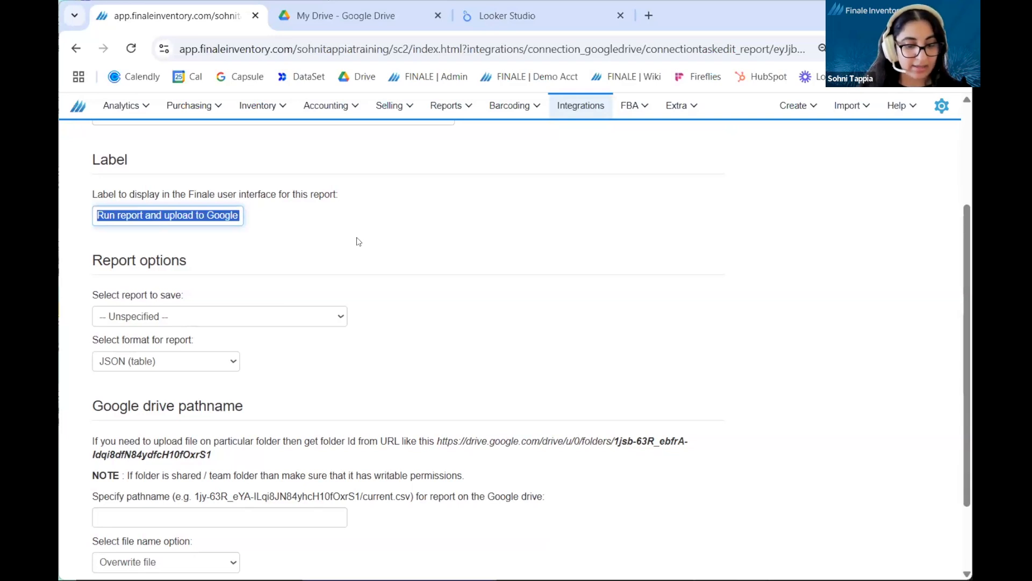
{"action": "type", "text": "S"}
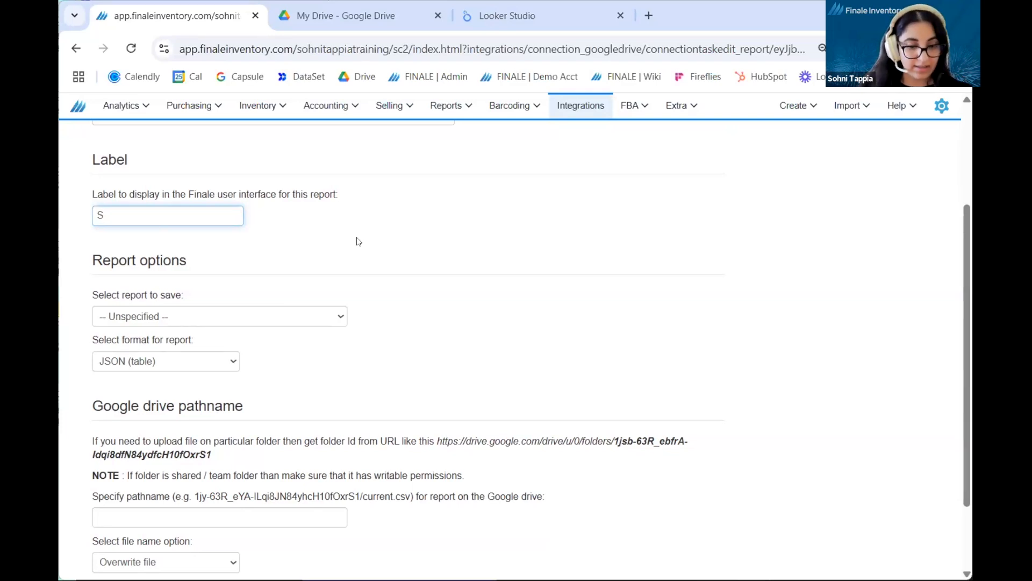
{"action": "type", "text": "ohni's sales reporting"}
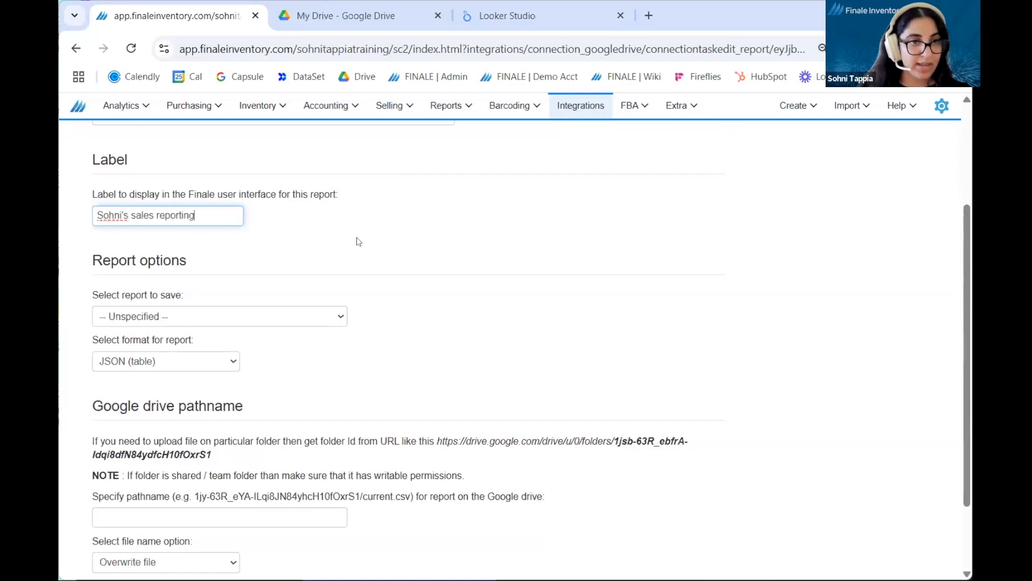
{"action": "left_click", "coordinate": [358, 241]}
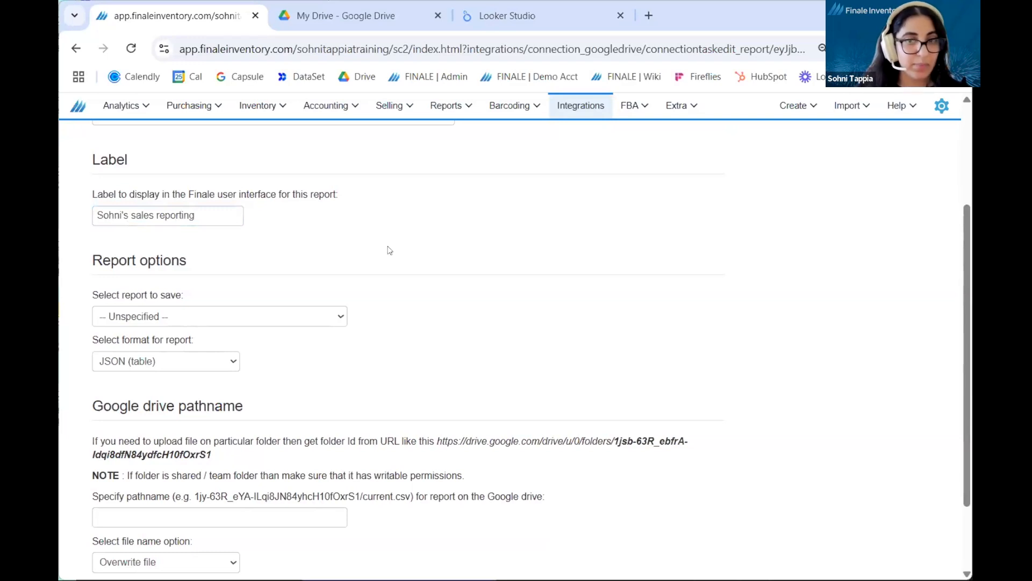
Step: Choose "Sales order summary" as the report the task saves
{"action": "scroll", "coordinate": [532, 346], "scroll_direction": "down", "scroll_amount": 2}
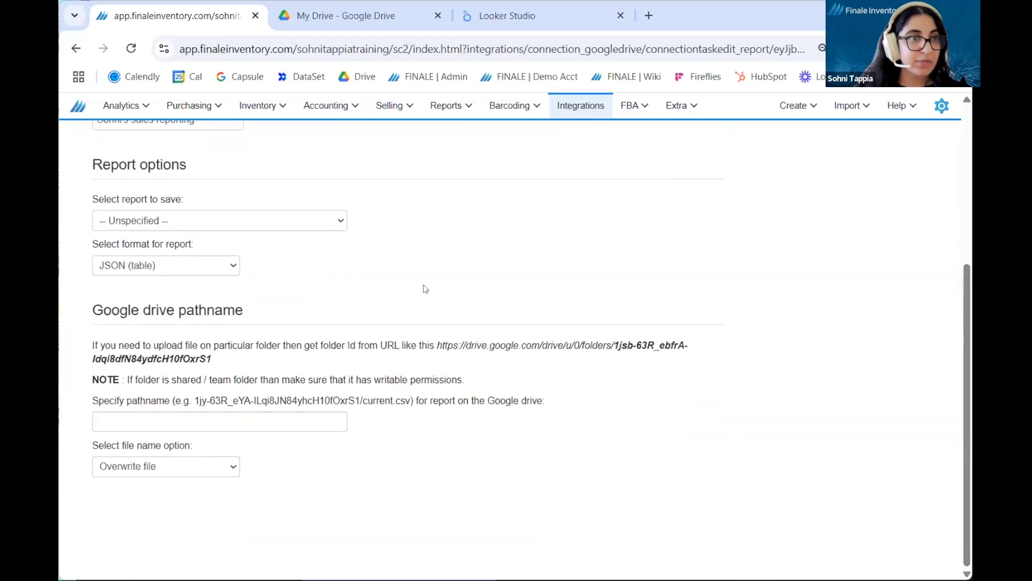
{"action": "left_click", "coordinate": [334, 222]}
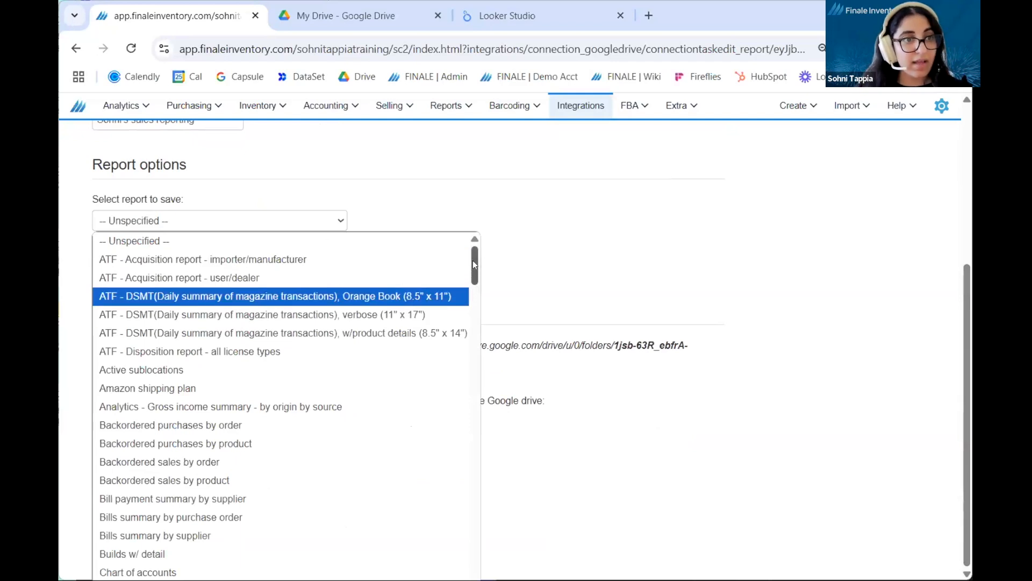
{"action": "left_click_drag", "start_coordinate": [472, 263], "coordinate": [487, 482]}
{"action": "left_click_drag", "start_coordinate": [477, 267], "coordinate": [453, 479]}
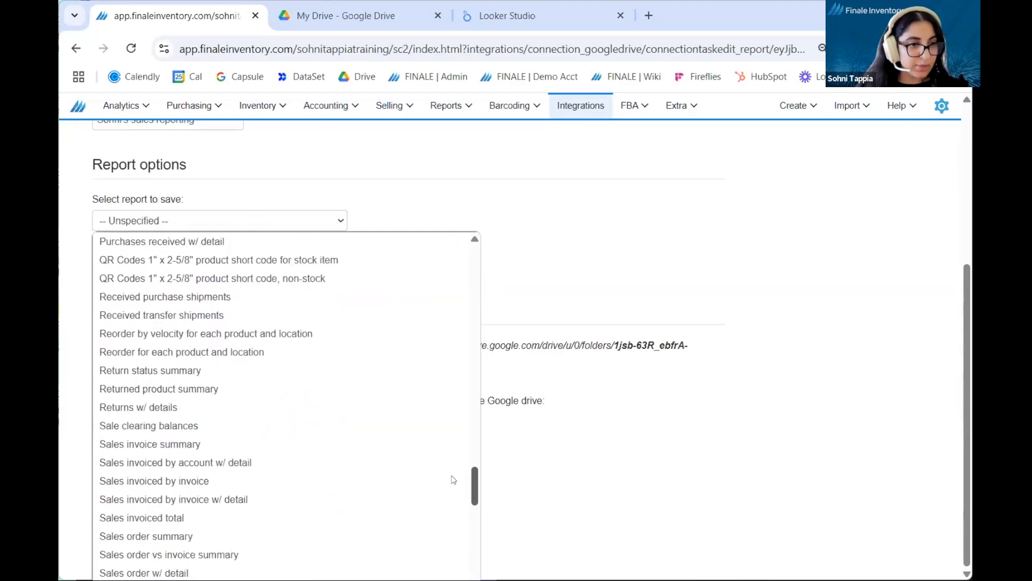
{"action": "left_click", "coordinate": [286, 535]}
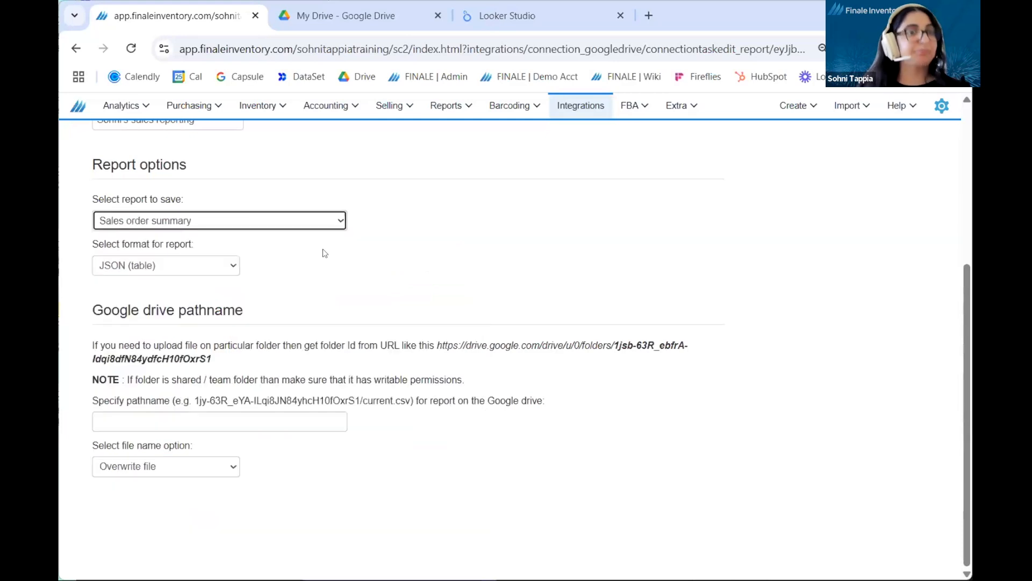
{"action": "left_click", "coordinate": [86, 221]}
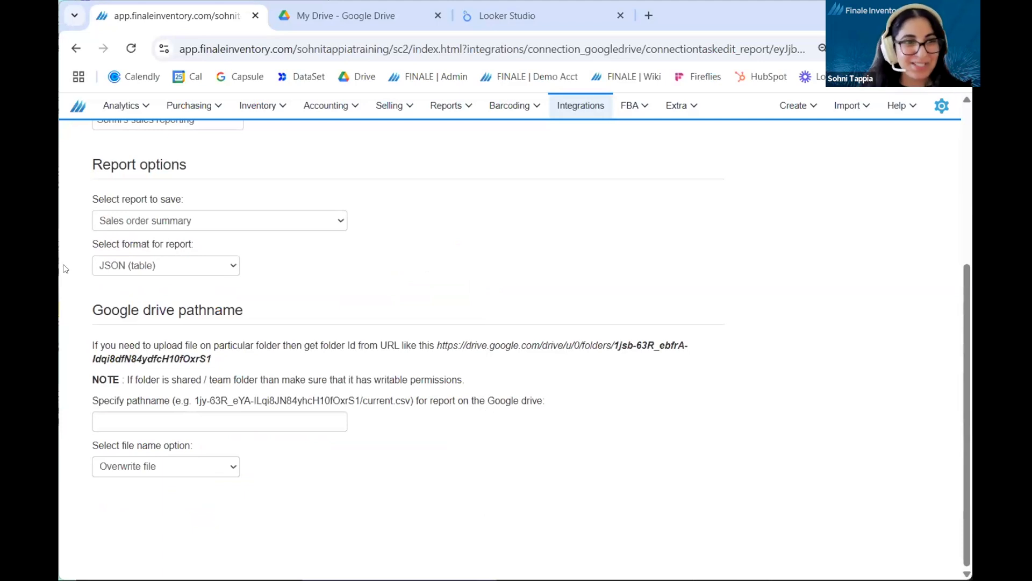
Step: Set the report's output format to Google Sheet
{"action": "left_click", "coordinate": [222, 271]}
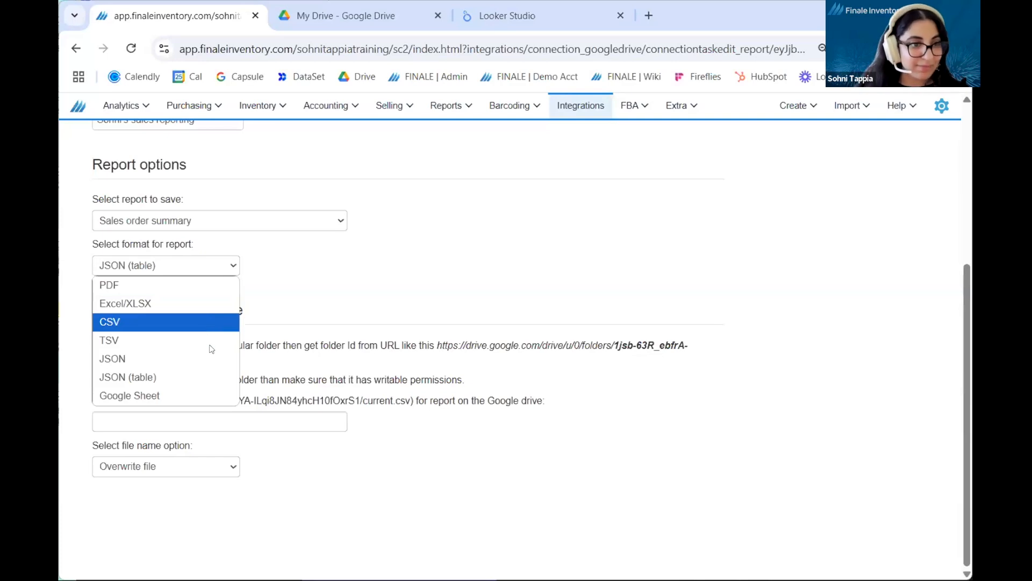
{"action": "left_click", "coordinate": [183, 396]}
{"action": "left_click", "coordinate": [380, 279]}
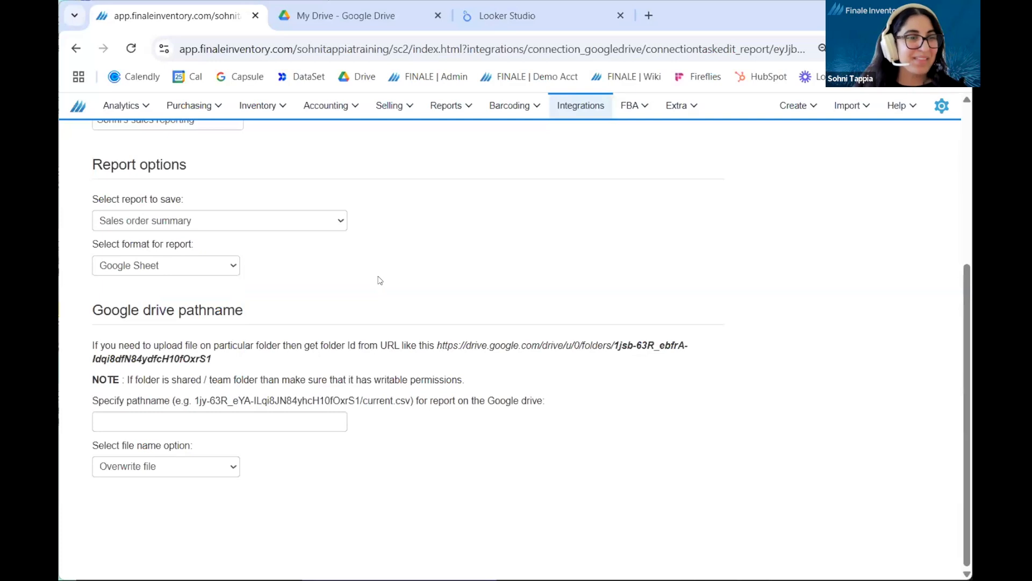
Step: Enter the owner's first name plus "s-sales-report" as the Google Drive pathname, keeping the overwrite option, and save the task
{"action": "left_click", "coordinate": [322, 422]}
{"action": "left_click", "coordinate": [376, 441]}
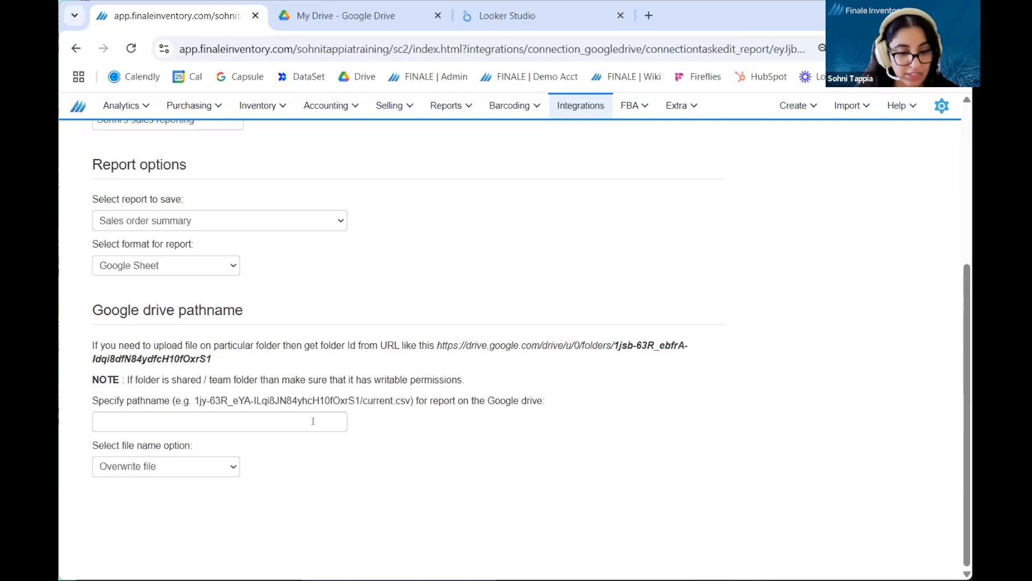
{"action": "left_click", "coordinate": [313, 421]}
{"action": "type", "text": "sohnis-sa"}
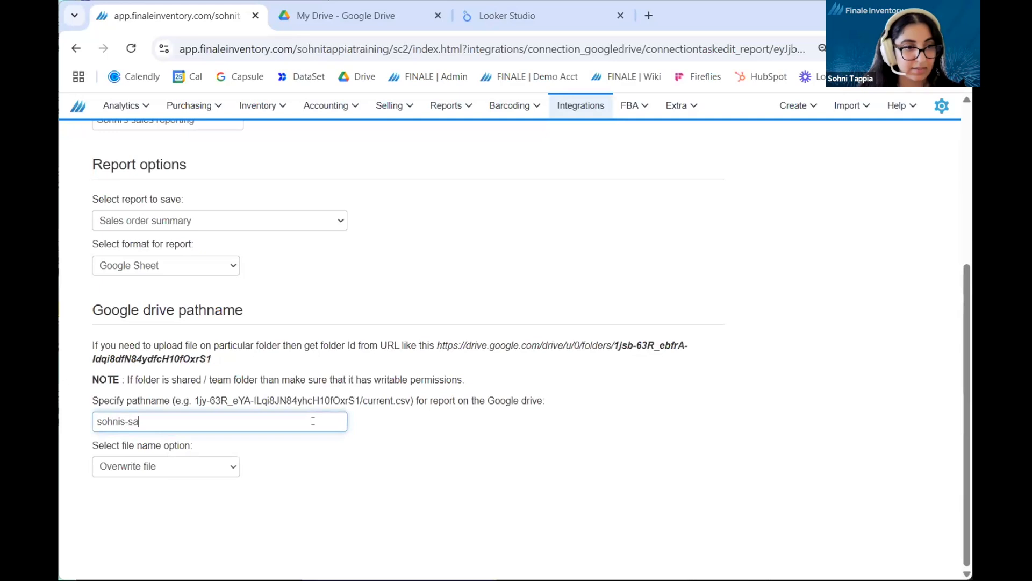
{"action": "type", "text": "les-report"}
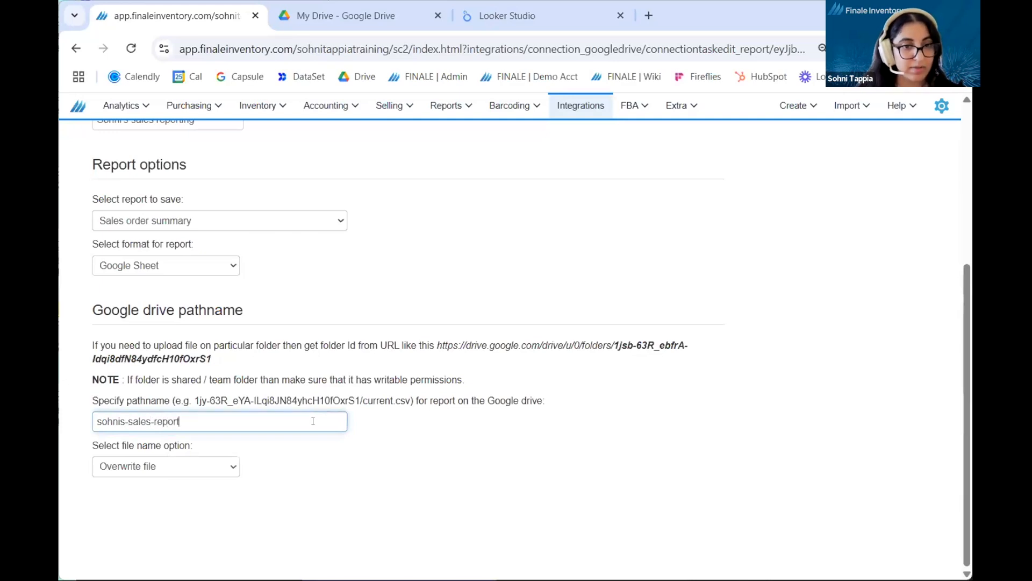
{"action": "left_click", "coordinate": [457, 420]}
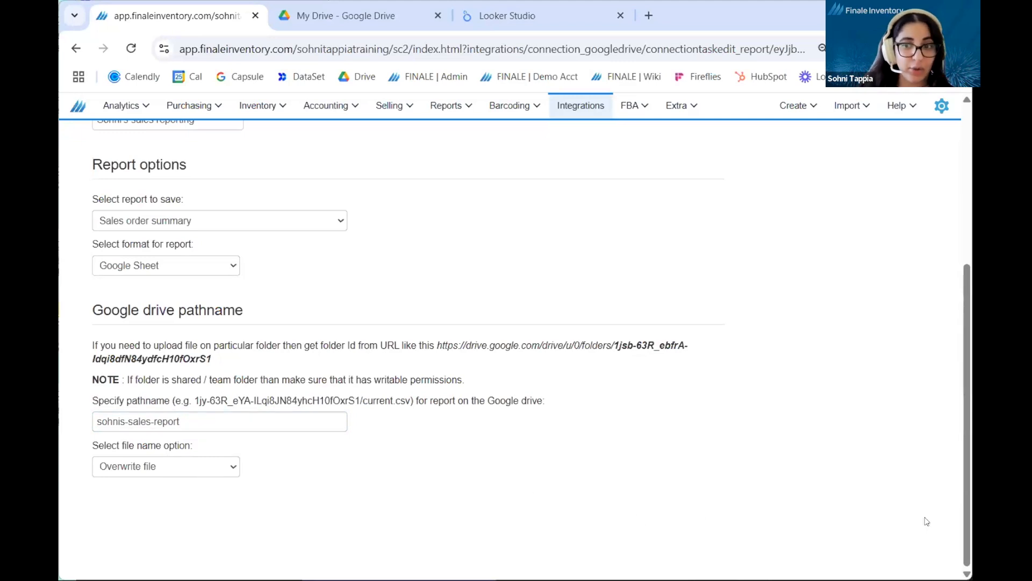
{"action": "scroll", "coordinate": [923, 326], "scroll_direction": "up", "scroll_amount": 5}
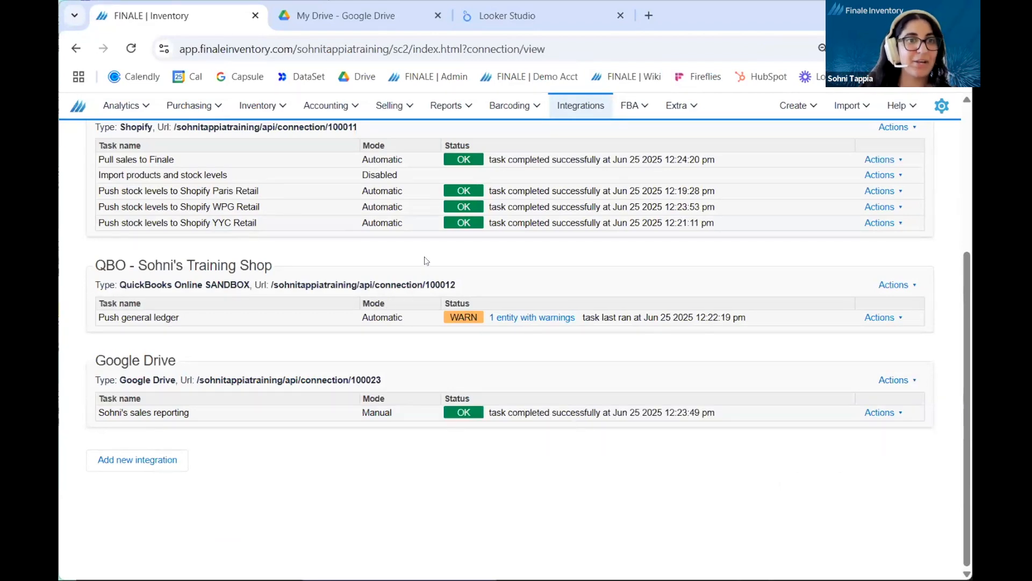
Step: Switch to Google Drive and check My Drive for the exported sales report spreadsheet
{"action": "left_click", "coordinate": [347, 16]}
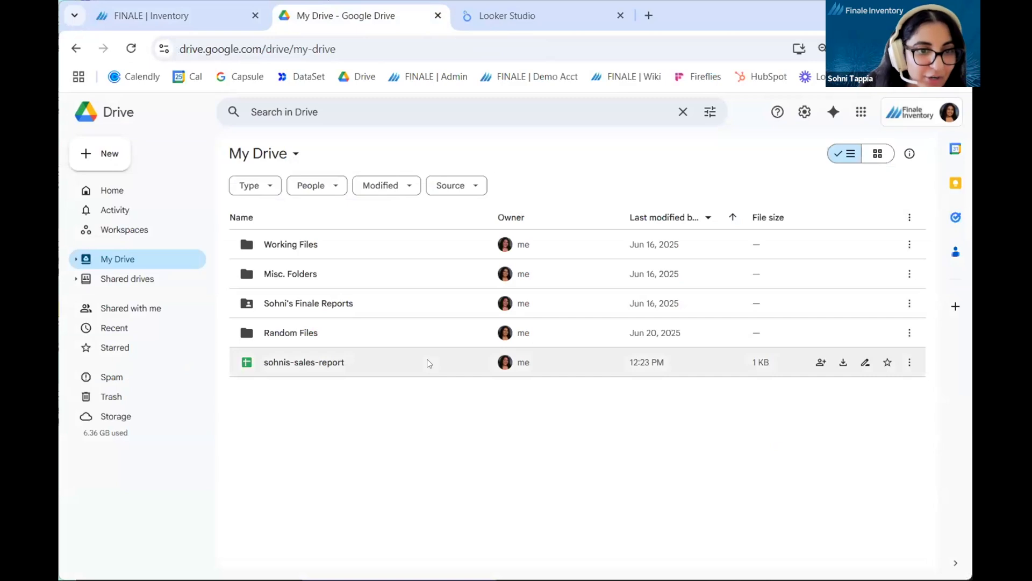
{"action": "left_click", "coordinate": [429, 363]}
{"action": "left_click", "coordinate": [419, 441]}
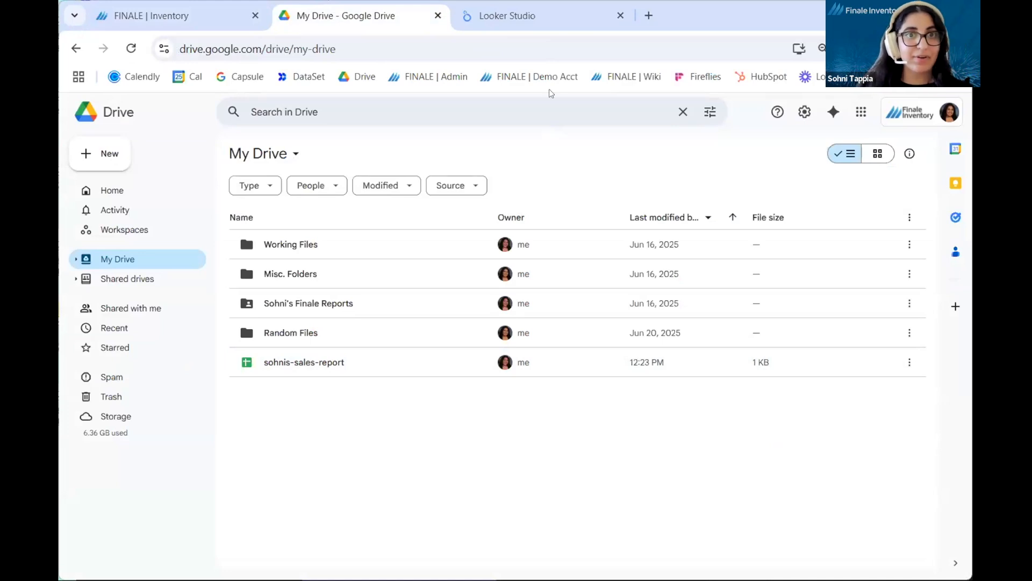
Step: Switch to Looker Studio, create a blank report and add the exported sales report worksheet through the Google Sheets connector
{"action": "left_click", "coordinate": [557, 24]}
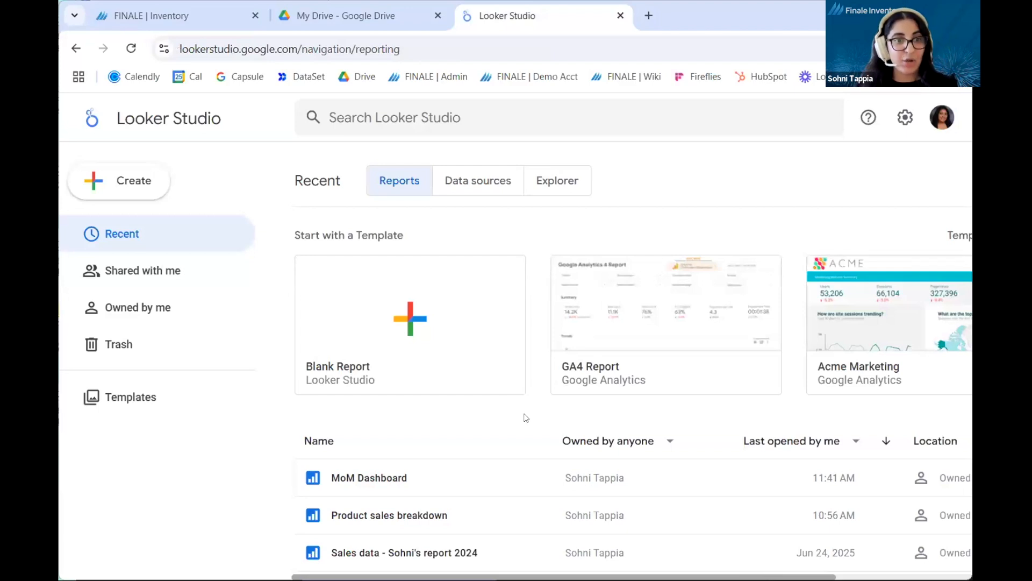
{"action": "left_click", "coordinate": [486, 365]}
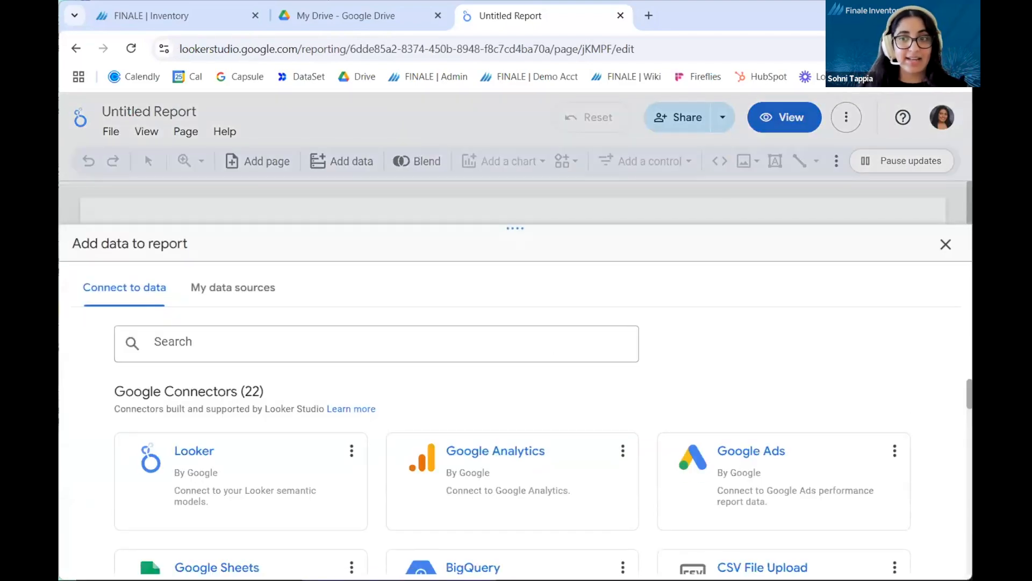
{"action": "scroll", "coordinate": [409, 453], "scroll_direction": "down", "scroll_amount": 3}
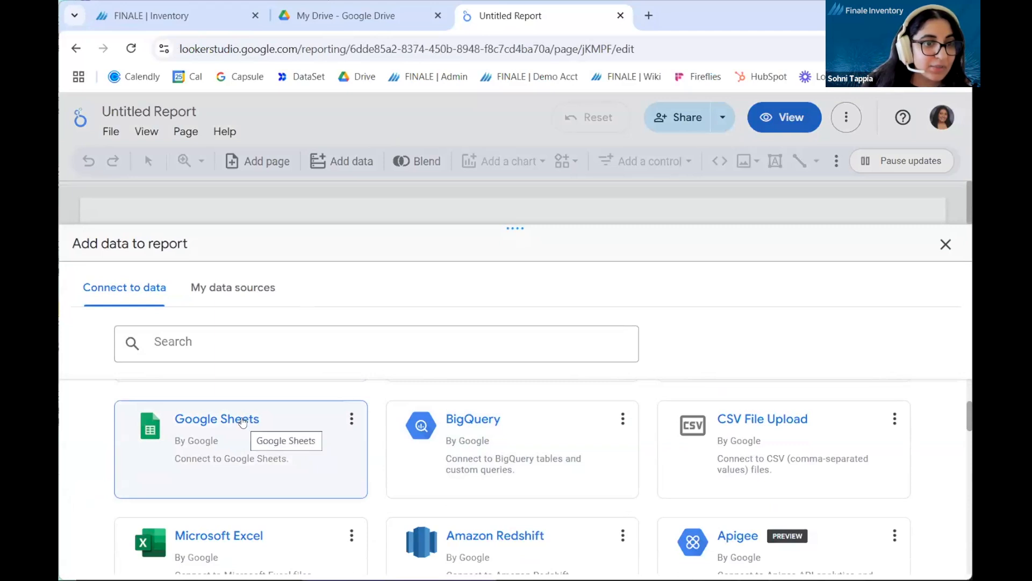
{"action": "left_click", "coordinate": [242, 422]}
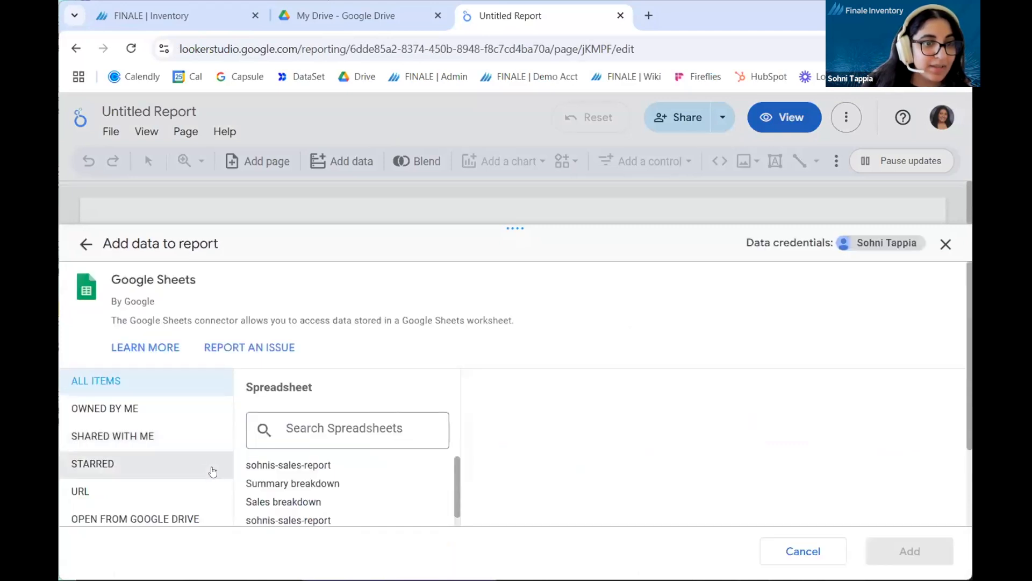
{"action": "left_click", "coordinate": [377, 470]}
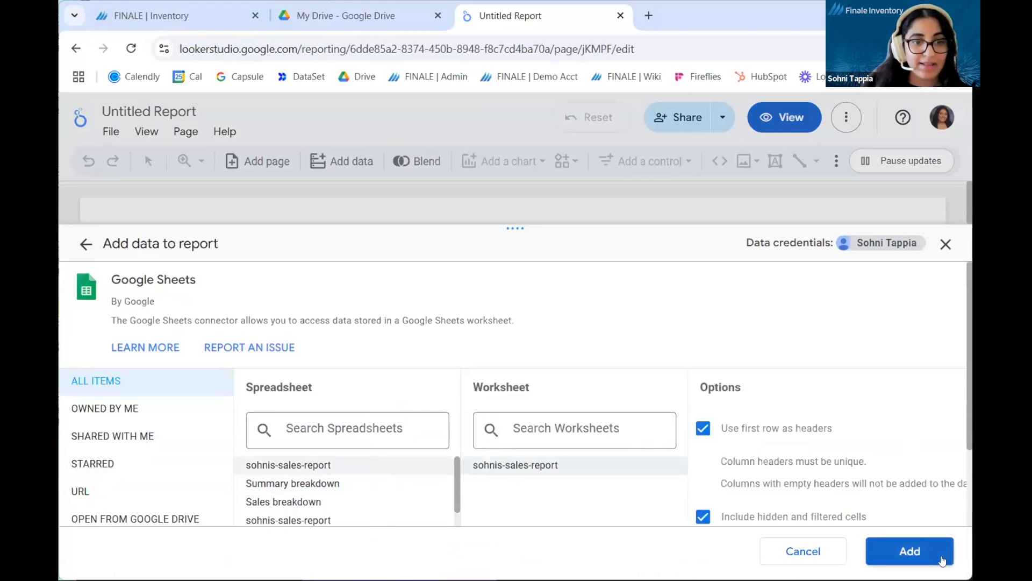
{"action": "left_click", "coordinate": [942, 561]}
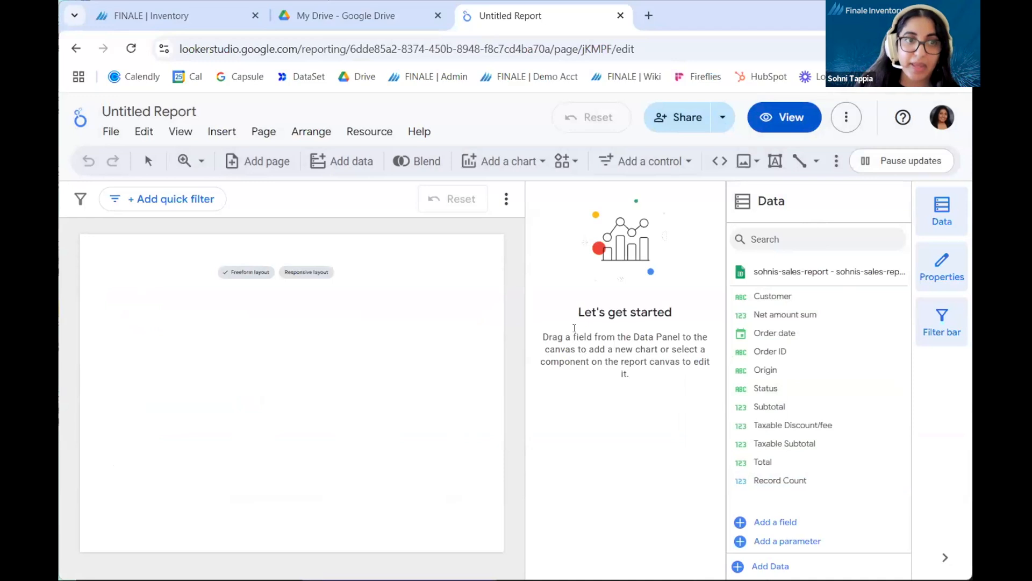
Step: Open the exported sales report spreadsheet from Google Drive and compare its header row with the data source fields in Looker Studio
{"action": "left_click", "coordinate": [339, 21]}
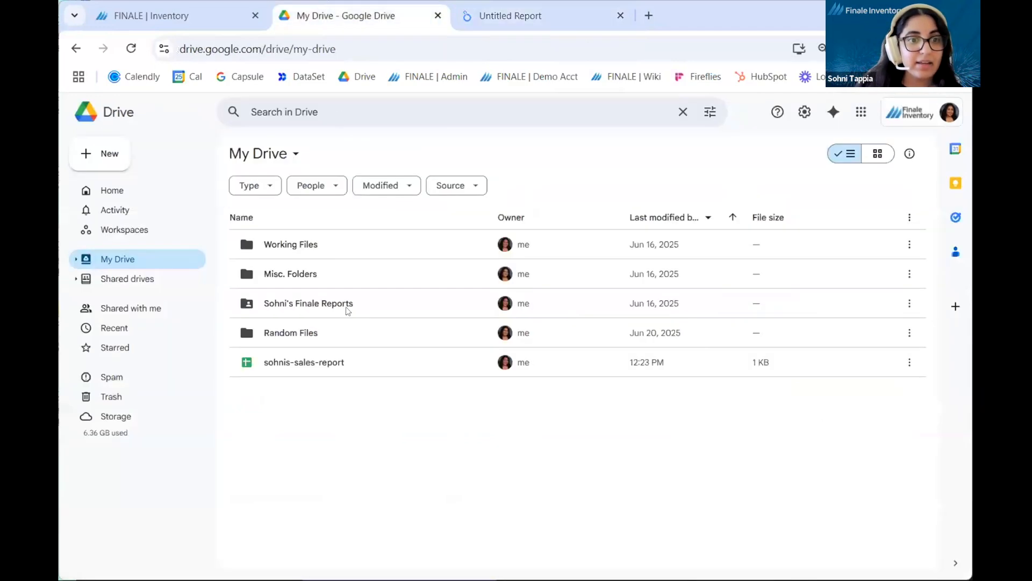
{"action": "left_click", "coordinate": [370, 365]}
{"action": "double_click", "coordinate": [370, 366]}
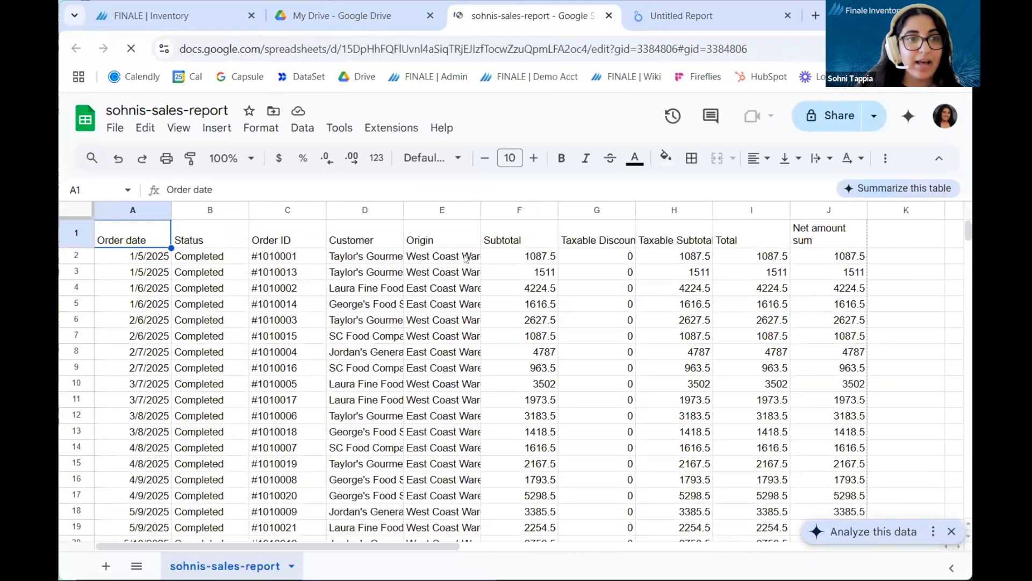
{"action": "left_click", "coordinate": [679, 21]}
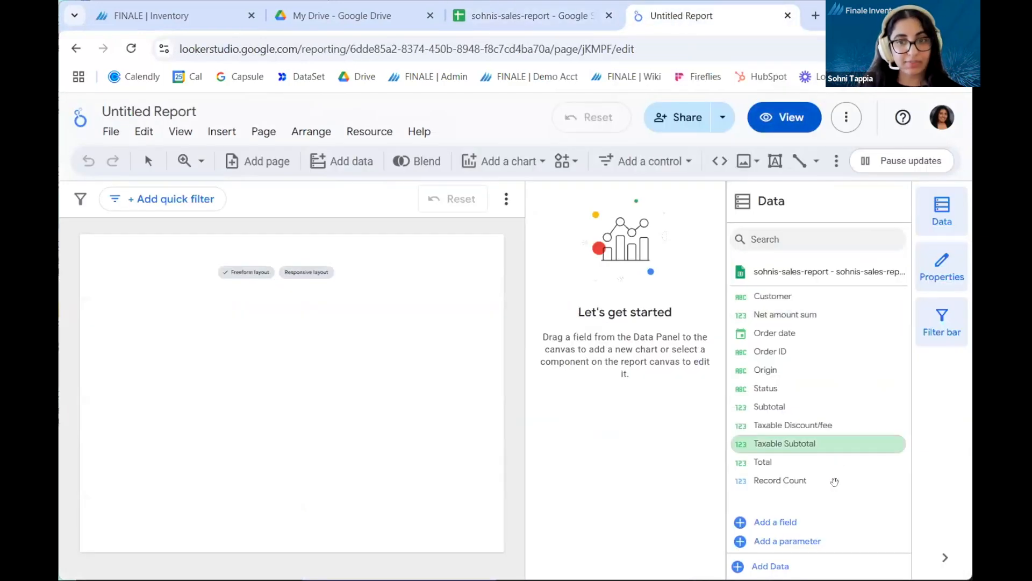
{"action": "left_click", "coordinate": [497, 12]}
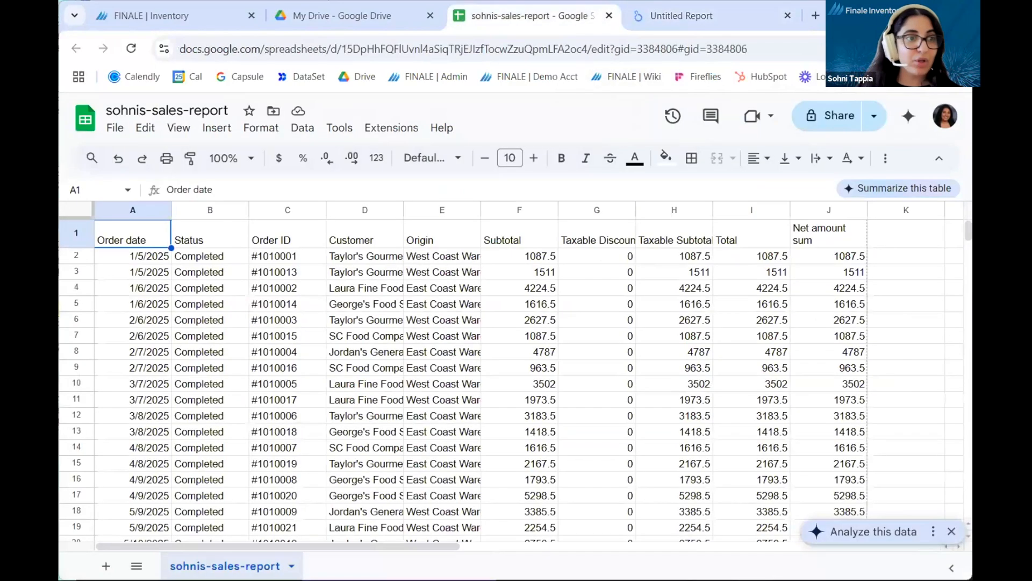
{"action": "left_click", "coordinate": [62, 231]}
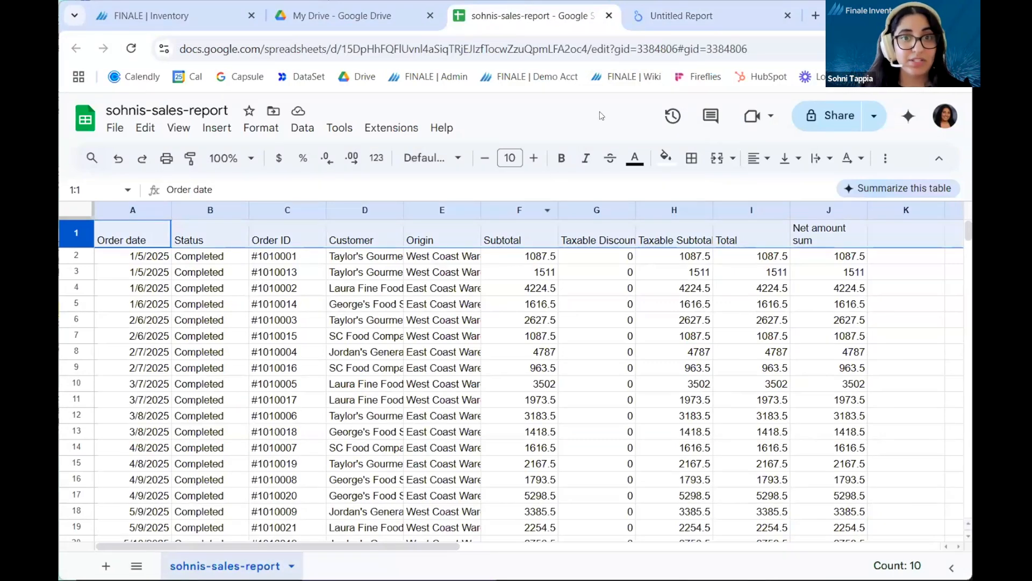
Step: Switch to Looker Studio, place a pie chart in the upper-left area of the blank report page and enlarge it
{"action": "left_click", "coordinate": [668, 20]}
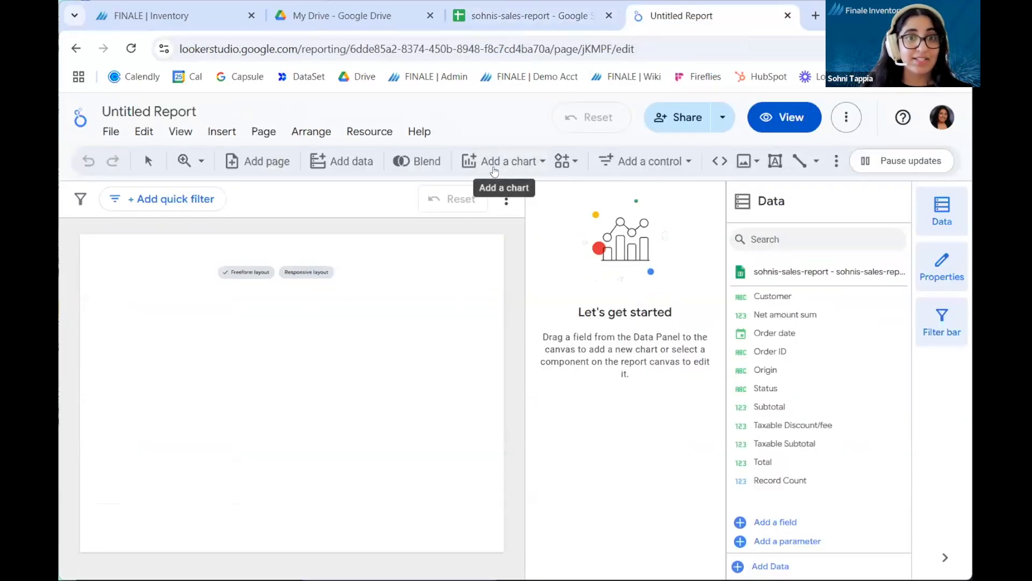
{"action": "left_click", "coordinate": [495, 170]}
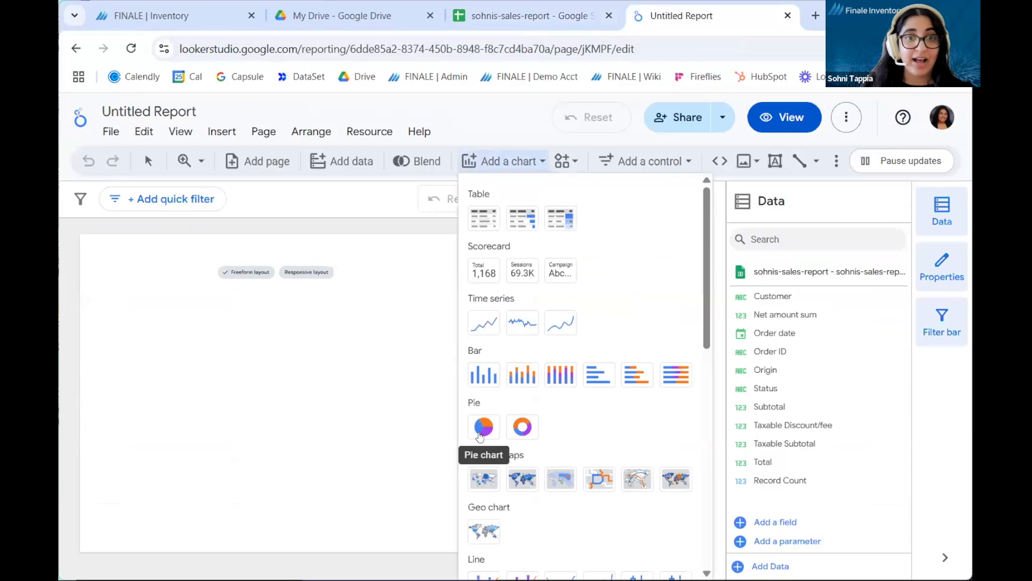
{"action": "left_click", "coordinate": [482, 427]}
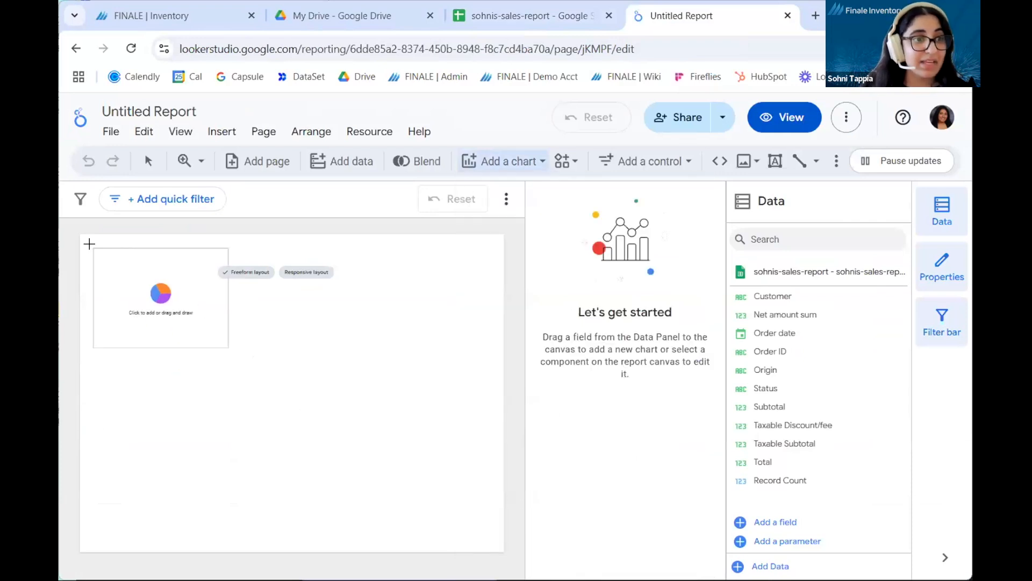
{"action": "left_click_drag", "start_coordinate": [92, 246], "coordinate": [235, 352]}
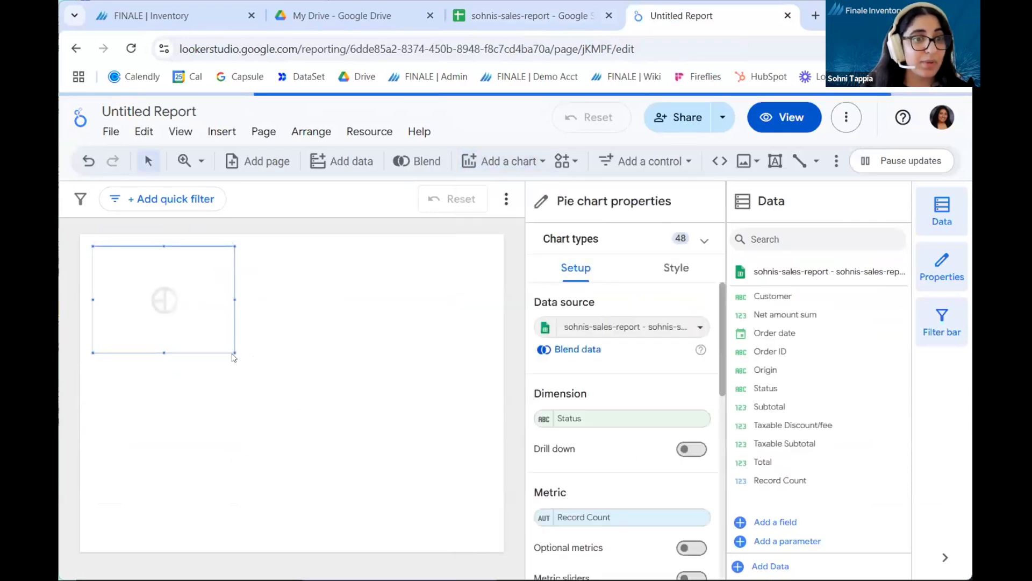
{"action": "left_click_drag", "start_coordinate": [235, 355], "coordinate": [296, 403]}
{"action": "left_click_drag", "start_coordinate": [356, 455], "coordinate": [378, 462]}
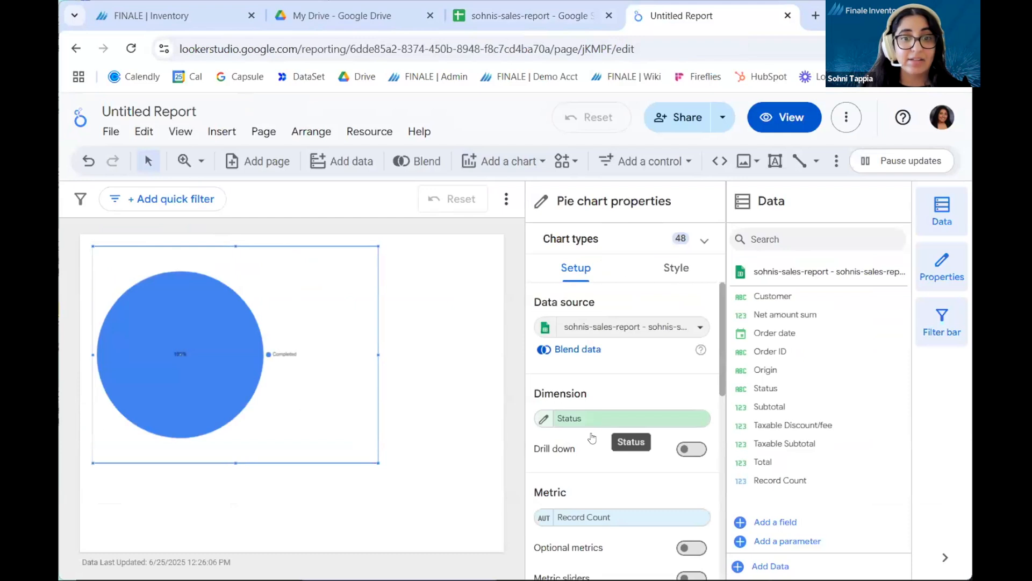
Step: Set the pie chart's dimension to Customer and its metric to Subtotal, and enlarge the chart to fill most of the page
{"action": "left_click", "coordinate": [592, 420]}
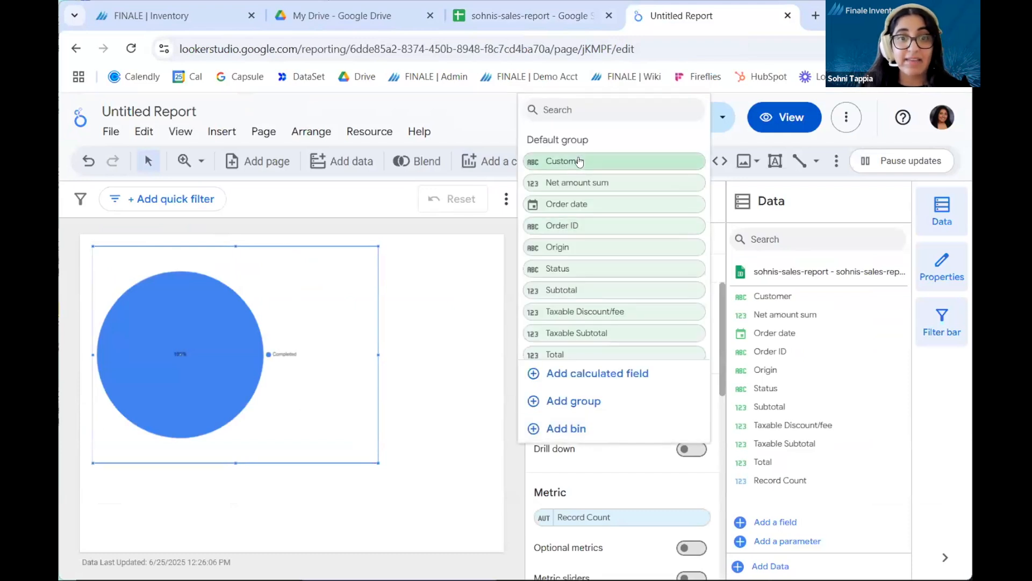
{"action": "left_click", "coordinate": [579, 160]}
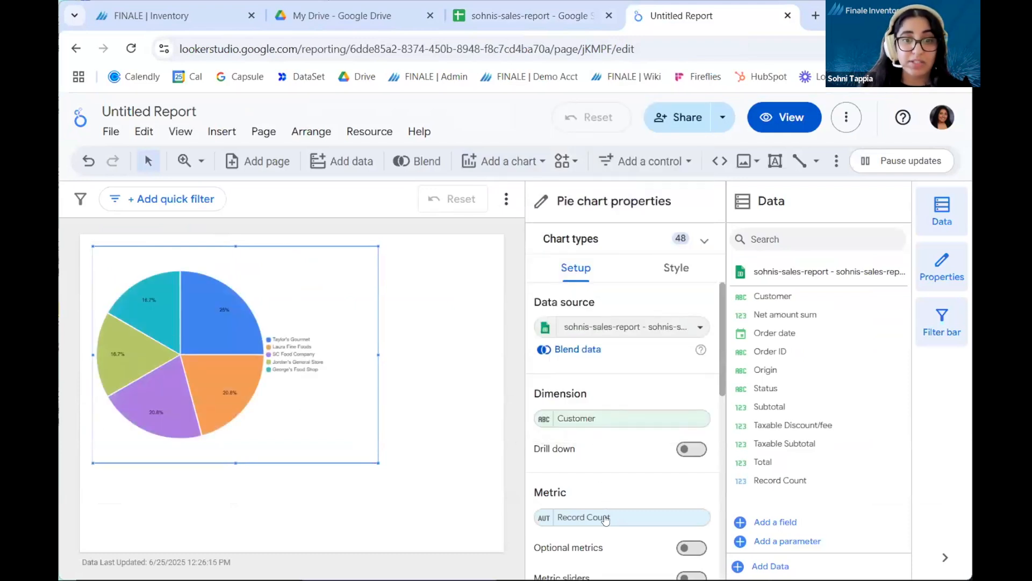
{"action": "left_click", "coordinate": [606, 519]}
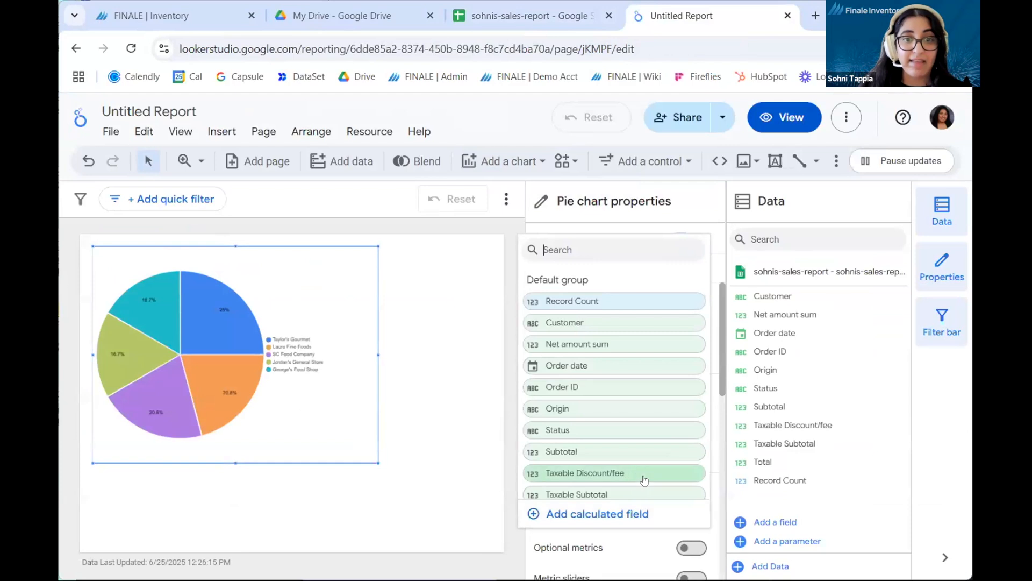
{"action": "left_click", "coordinate": [624, 454]}
{"action": "left_click_drag", "start_coordinate": [379, 462], "coordinate": [424, 511]}
{"action": "left_click", "coordinate": [484, 500]}
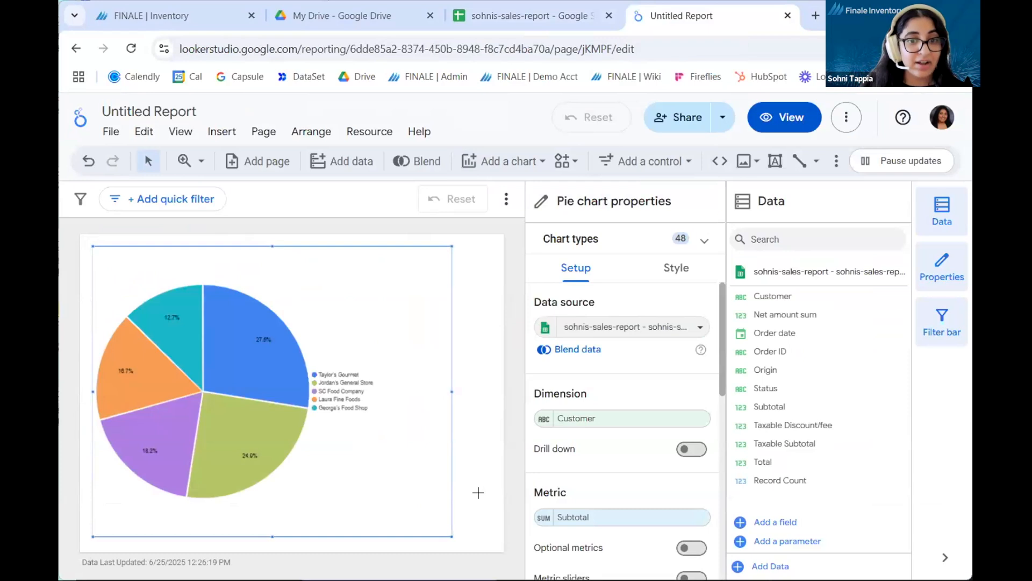
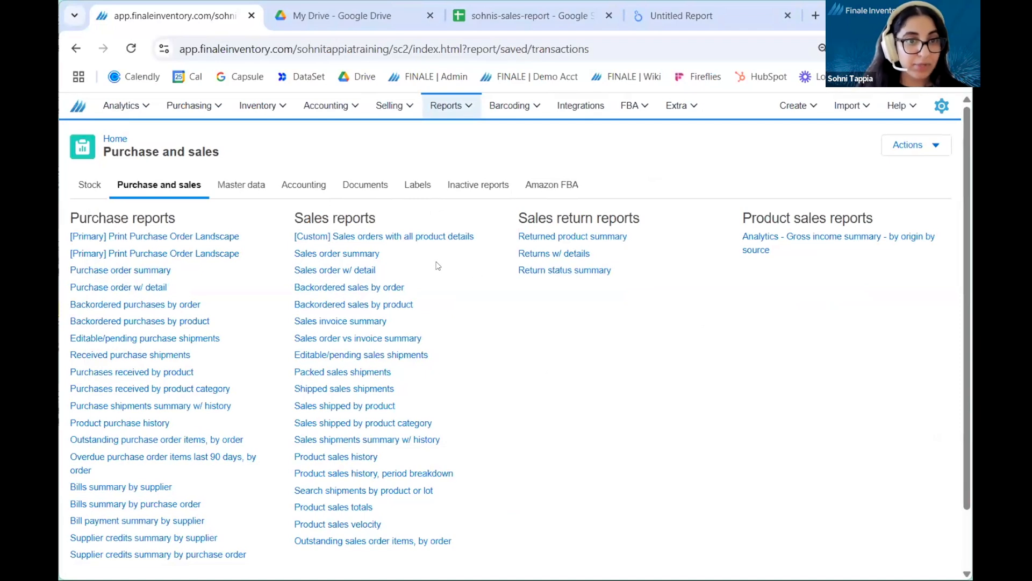
Step: Open the Sales order w/ detail report from the sales reports and start customizing it
{"action": "left_click", "coordinate": [371, 269]}
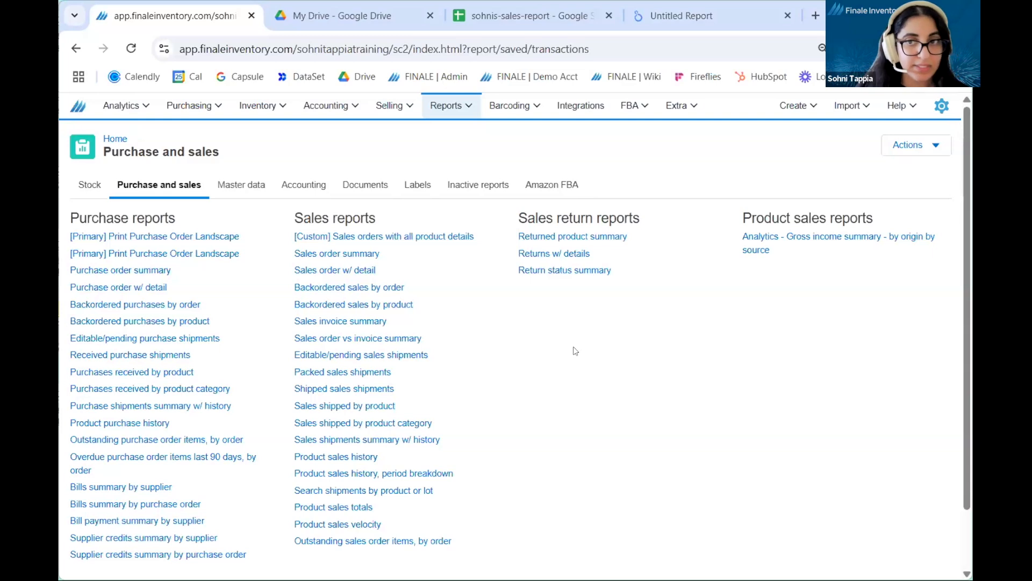
{"action": "left_click", "coordinate": [907, 148]}
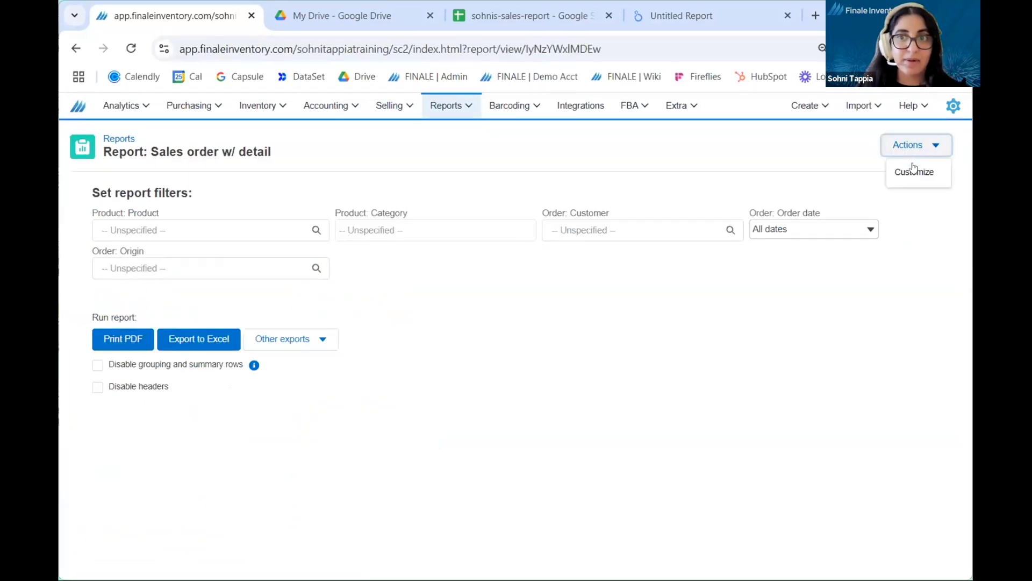
{"action": "left_click", "coordinate": [915, 172]}
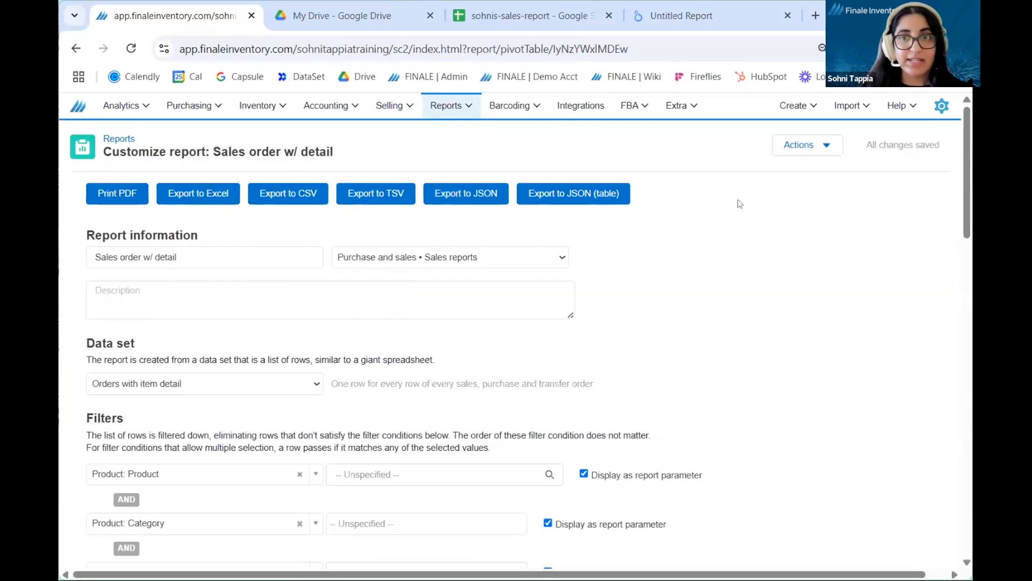
Step: Duplicate the report under a name combining "Custom -", the owner's first name in possessive form and "sales report June 2025"
{"action": "left_click", "coordinate": [830, 149]}
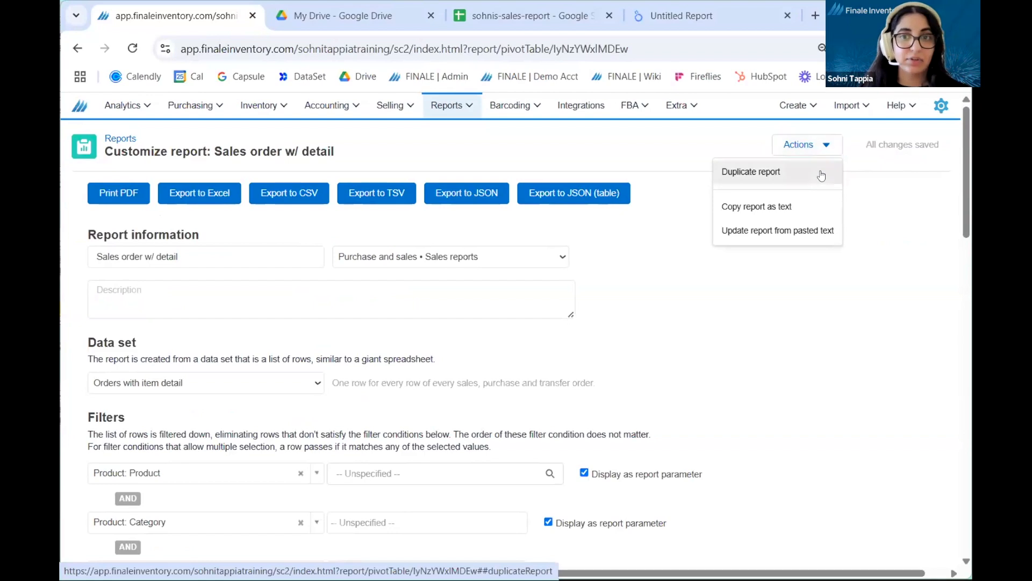
{"action": "left_click", "coordinate": [821, 173]}
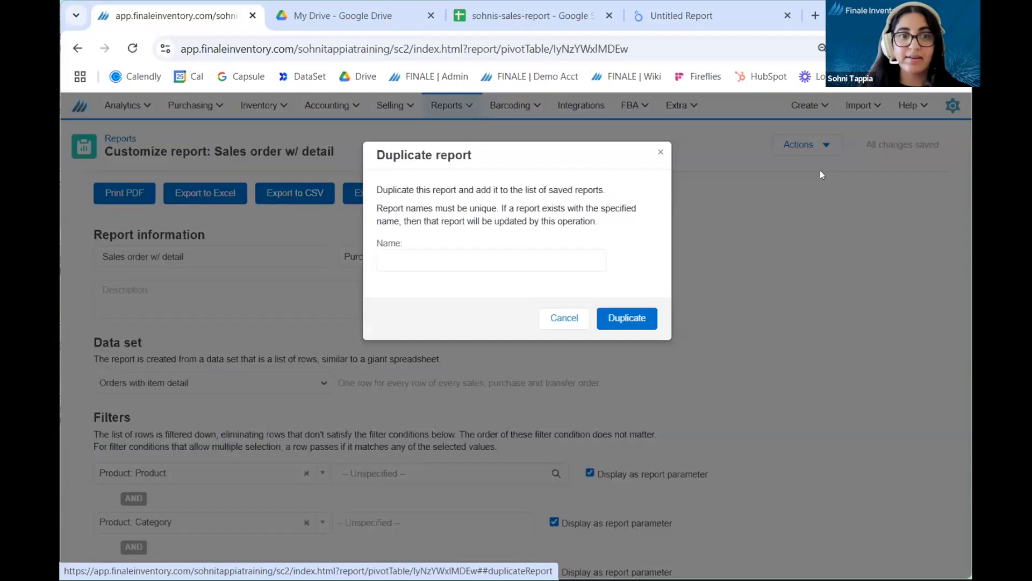
{"action": "left_click", "coordinate": [569, 261]}
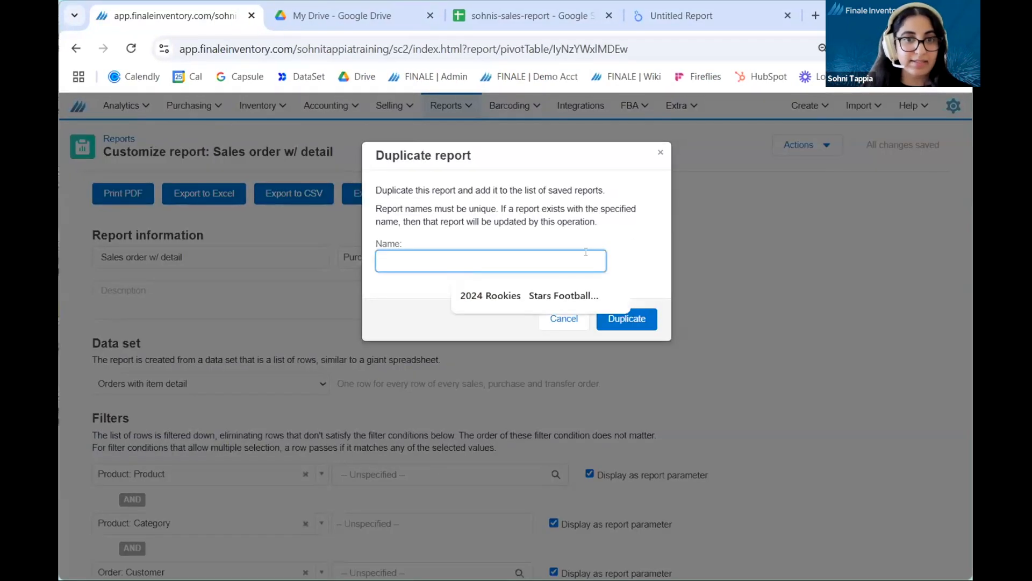
{"action": "type", "text": "C"}
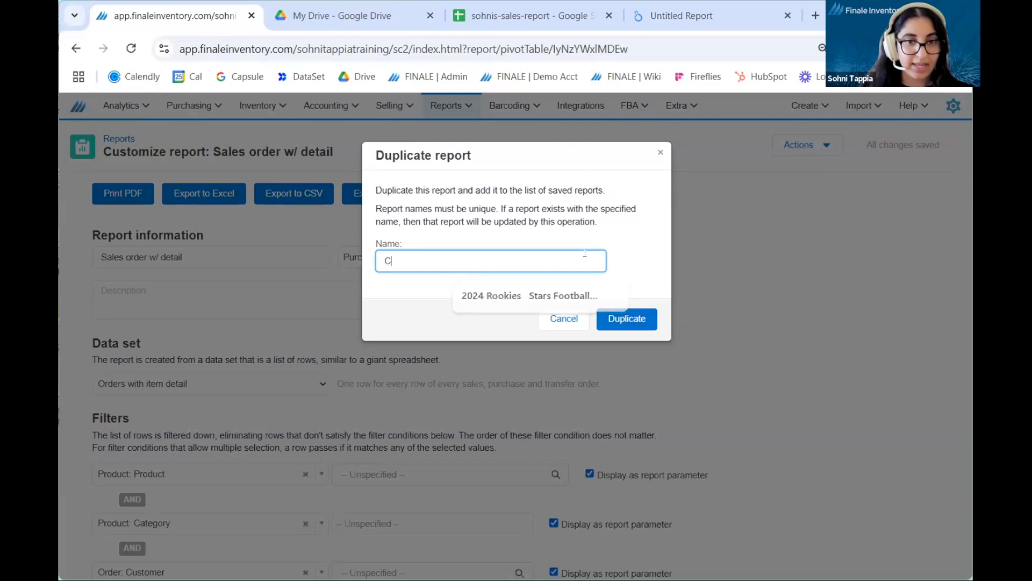
{"action": "type", "text": "ustom - "}
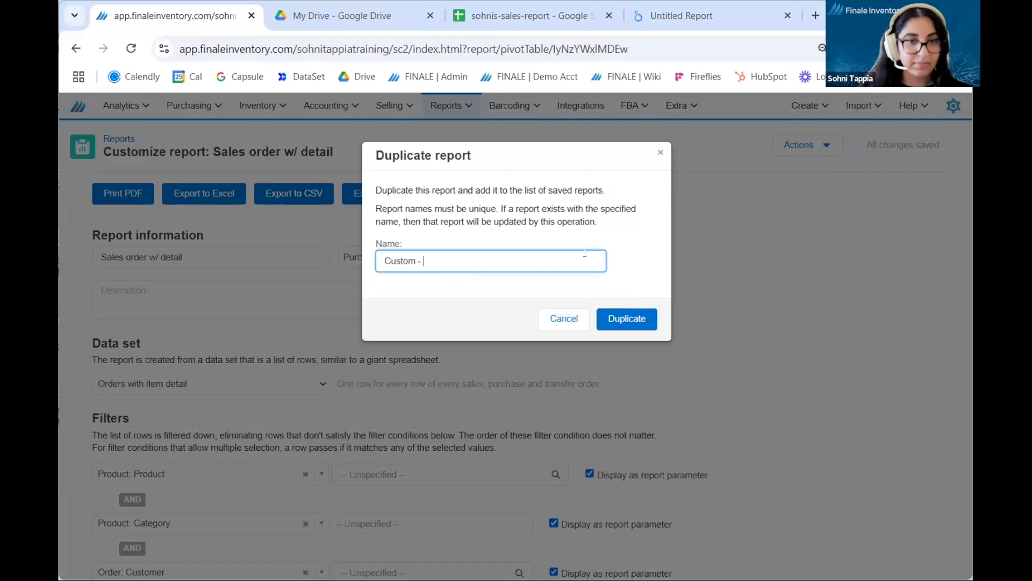
{"action": "type", "text": "Sohni's s"}
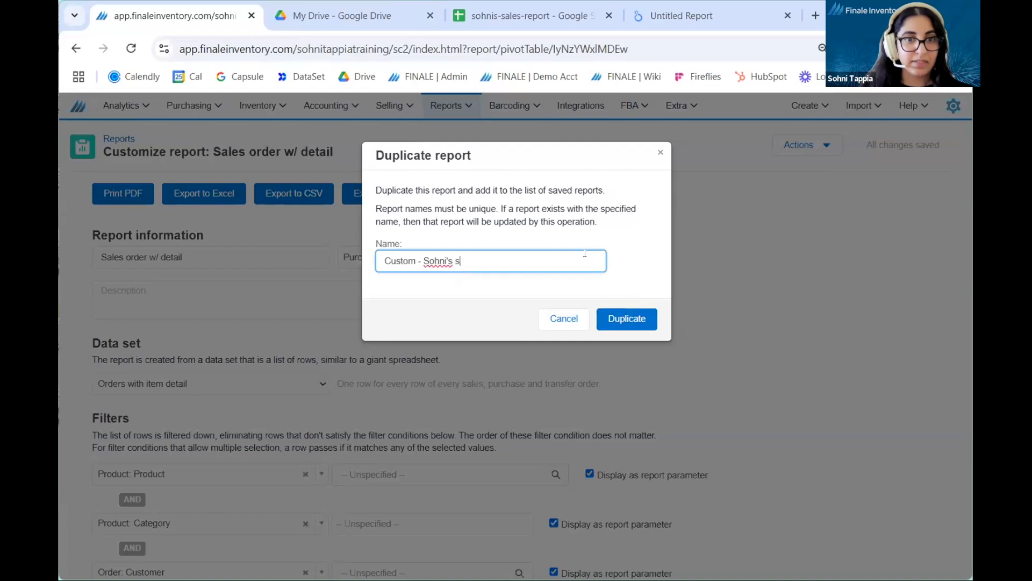
{"action": "type", "text": "ales report June 2025"}
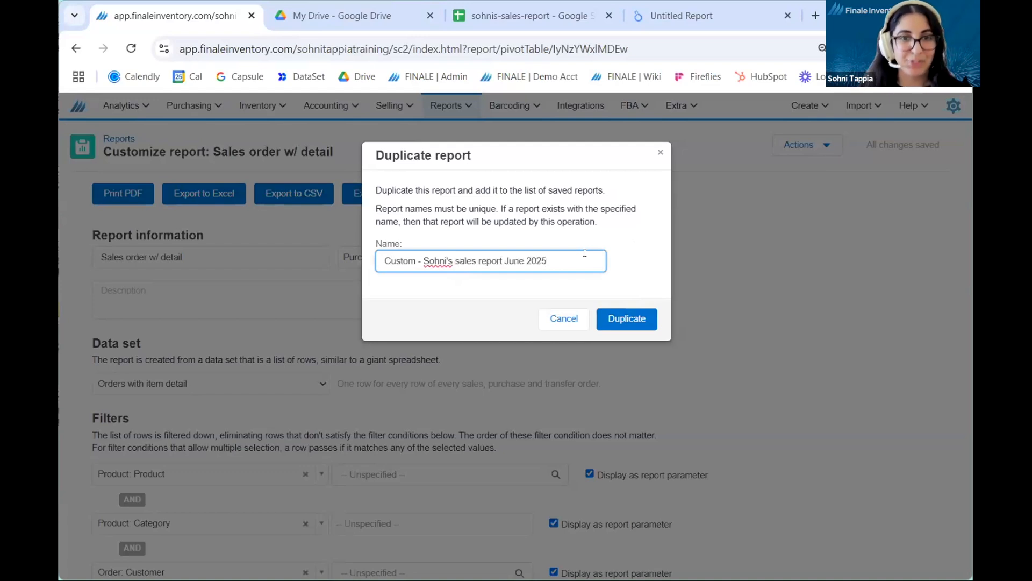
{"action": "left_click", "coordinate": [622, 310]}
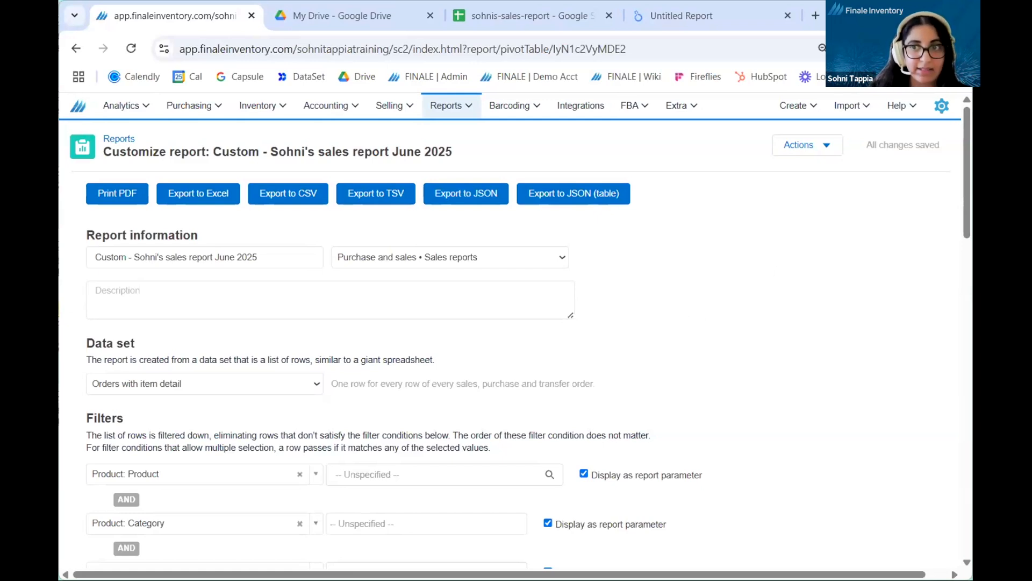
Step: Review the data sets available for the duplicated report, keeping Orders with item detail selected
{"action": "scroll", "coordinate": [894, 204], "scroll_direction": "down", "scroll_amount": 1}
{"action": "scroll", "coordinate": [528, 342], "scroll_direction": "down", "scroll_amount": 2}
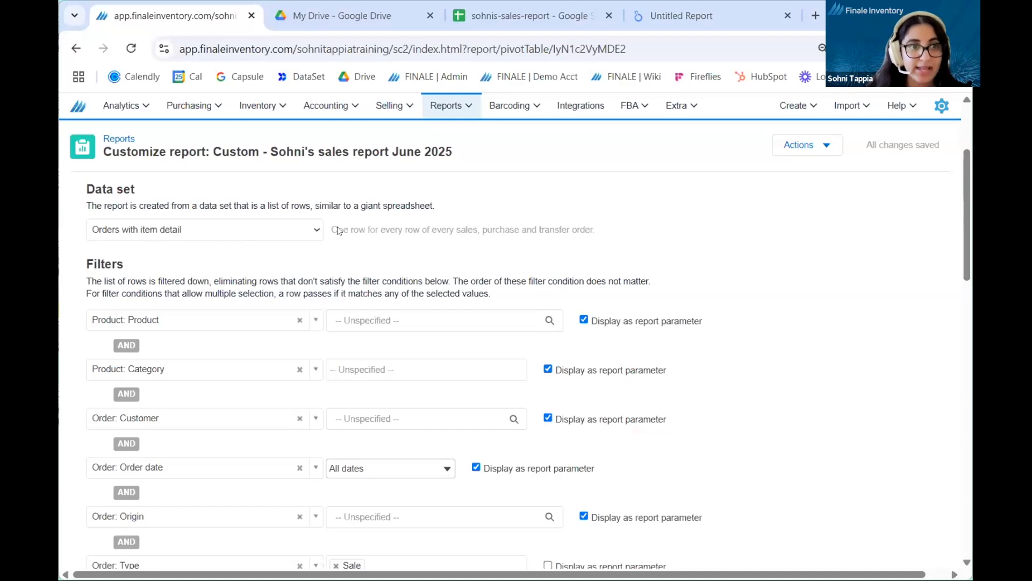
{"action": "left_click", "coordinate": [307, 232]}
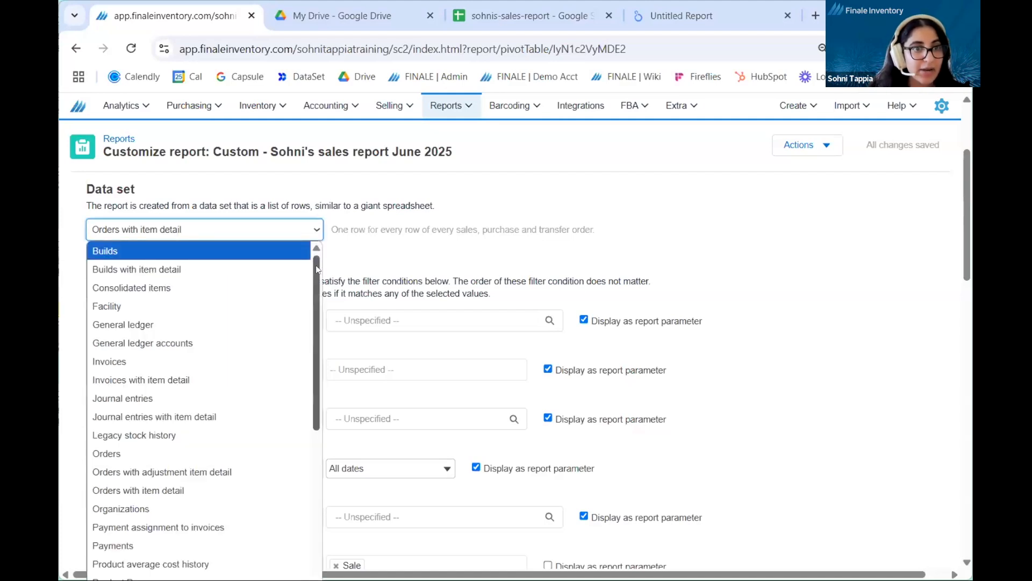
{"action": "scroll", "coordinate": [315, 290], "scroll_direction": "down", "scroll_amount": 1}
{"action": "left_click_drag", "start_coordinate": [315, 291], "coordinate": [308, 364]}
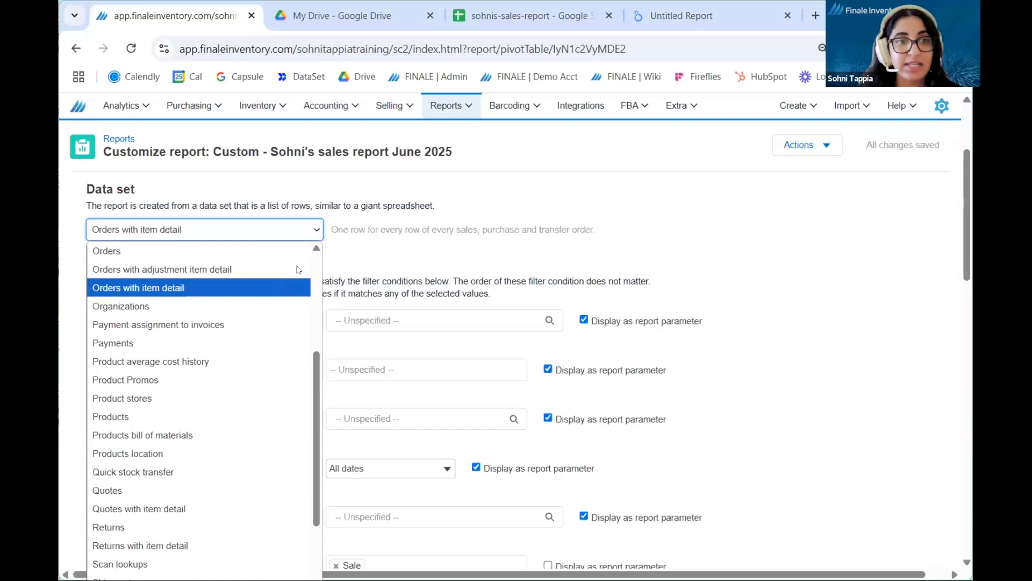
{"action": "left_click", "coordinate": [241, 231]}
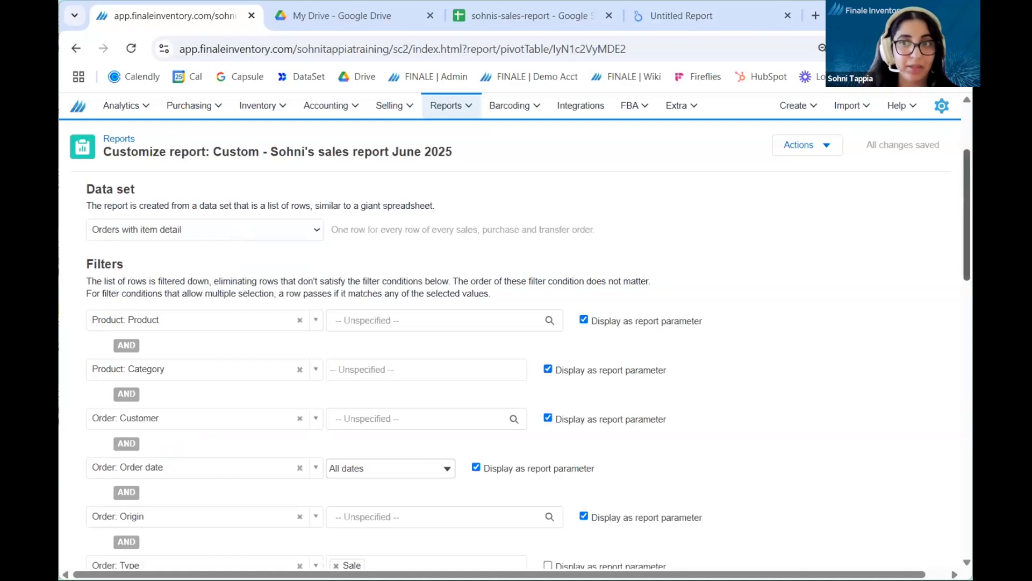
Step: Add a filter field below the Order: Status filter and set it to Order: Sales Person
{"action": "scroll", "coordinate": [930, 237], "scroll_direction": "down", "scroll_amount": 3}
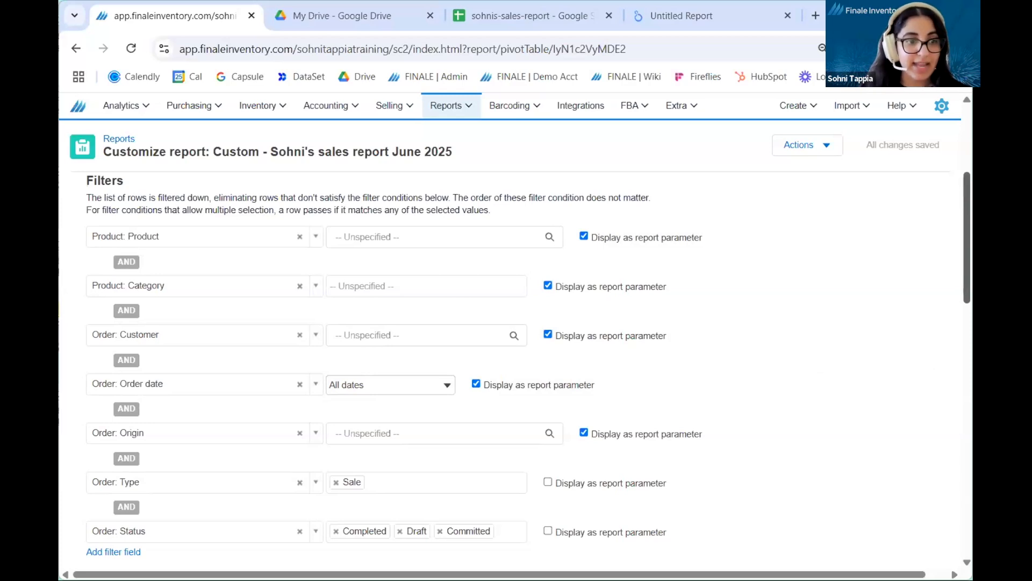
{"action": "scroll", "coordinate": [517, 365], "scroll_direction": "down", "scroll_amount": 2}
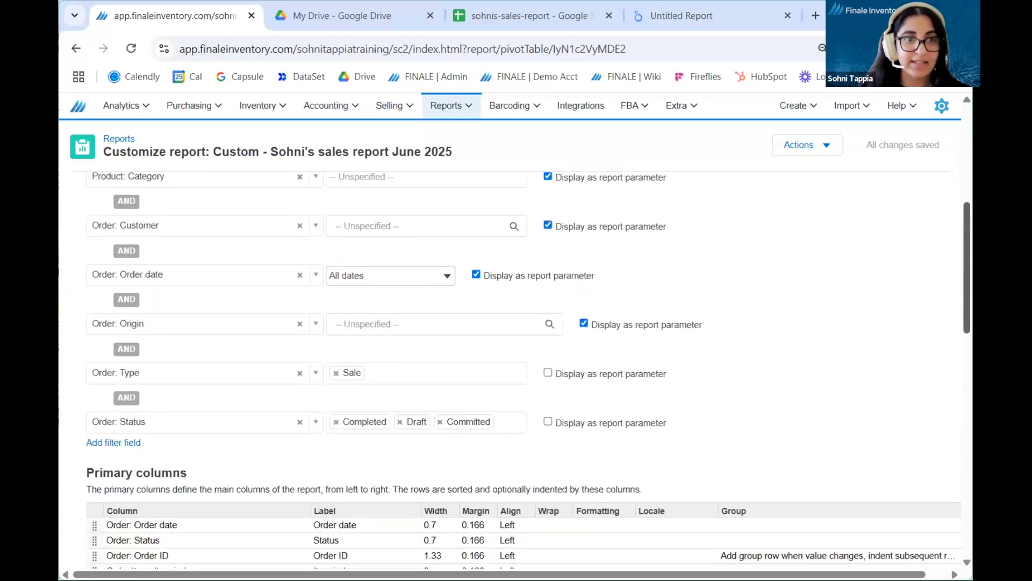
{"action": "scroll", "coordinate": [516, 366], "scroll_direction": "down", "scroll_amount": 3}
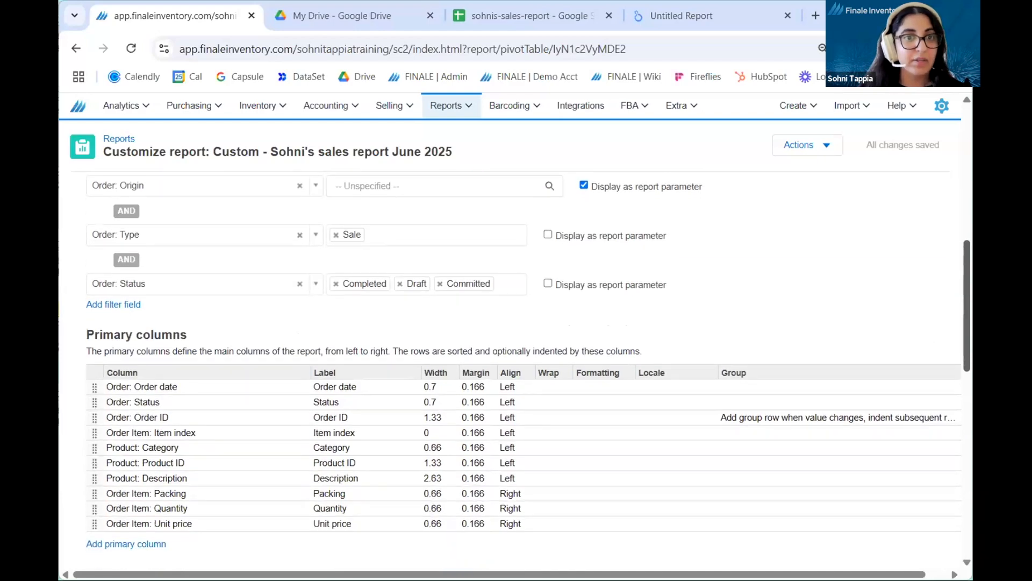
{"action": "scroll", "coordinate": [368, 280], "scroll_direction": "down", "scroll_amount": 1}
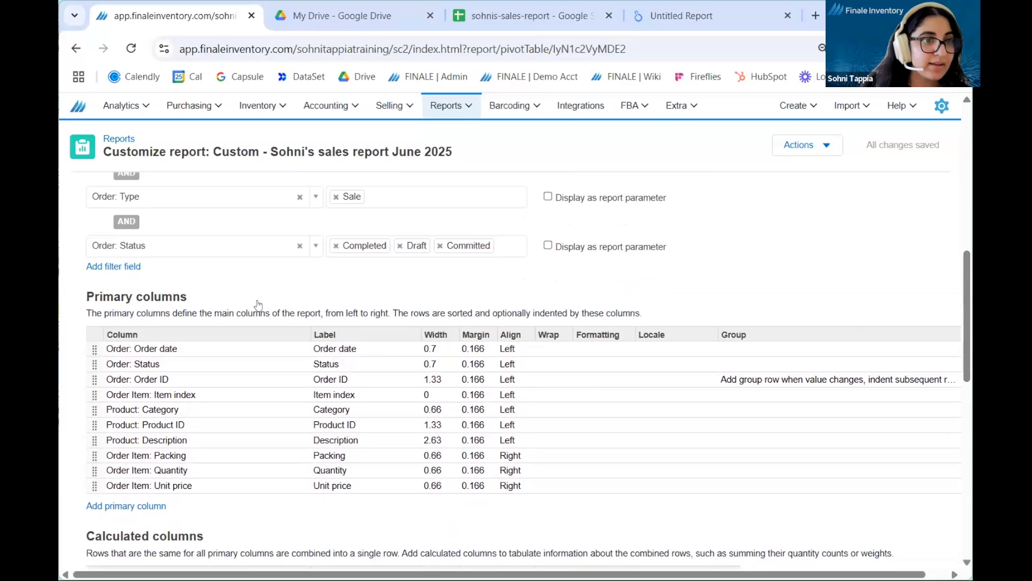
{"action": "left_click", "coordinate": [114, 267]}
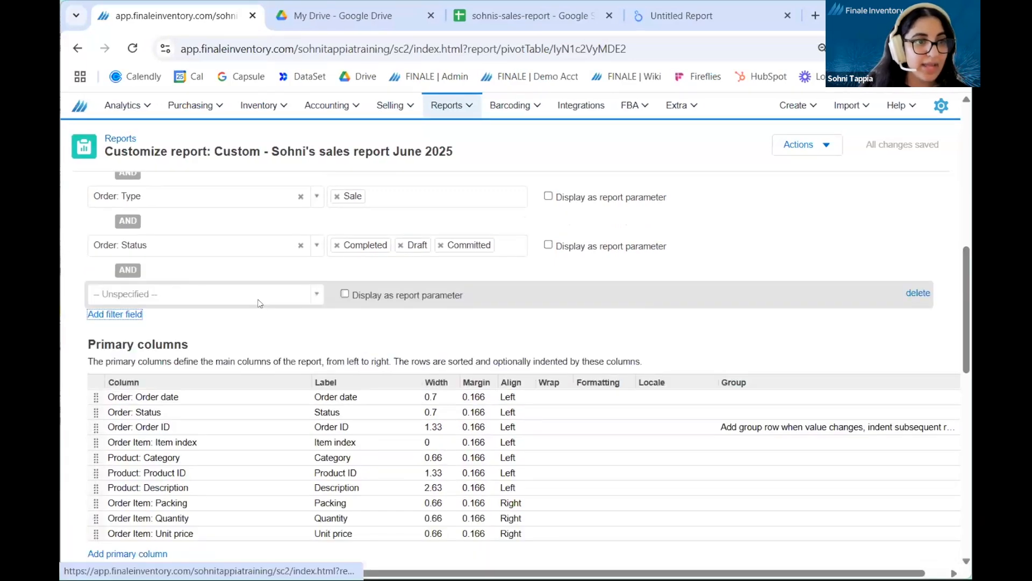
{"action": "left_click", "coordinate": [258, 304]}
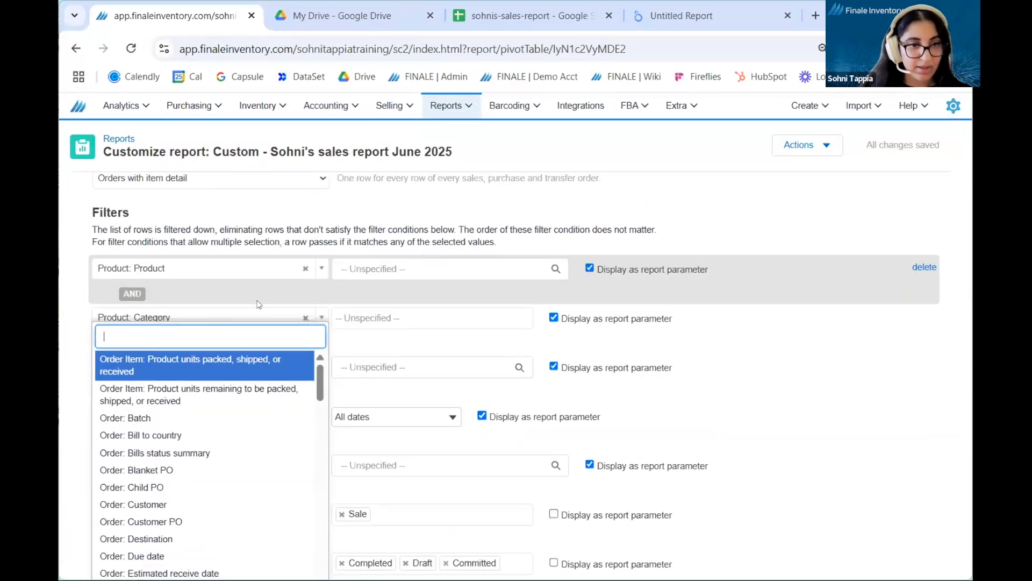
{"action": "type", "text": "sales"}
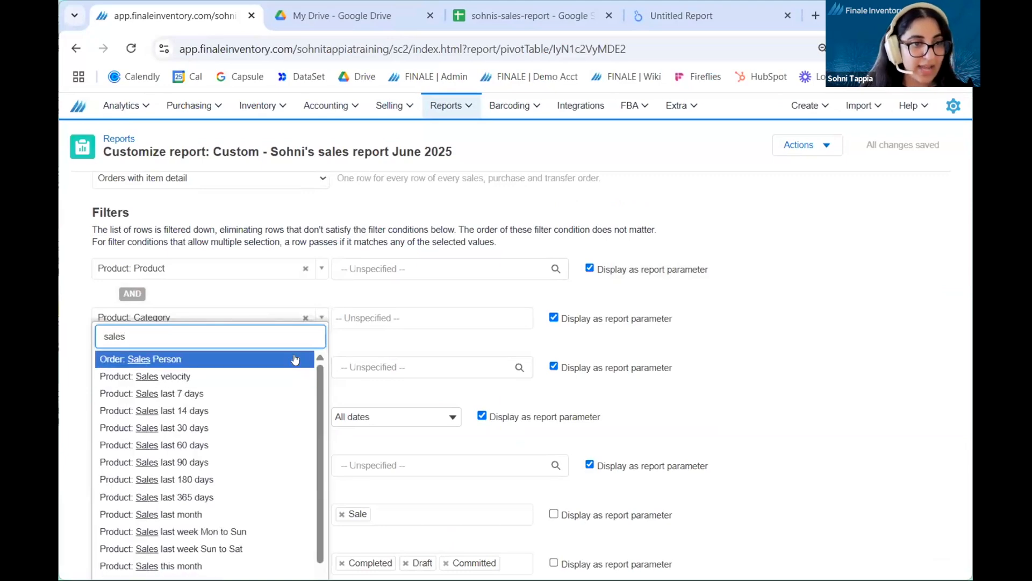
{"action": "left_click", "coordinate": [295, 359]}
Step: Restrict the Order: Sales Person filter to the first salesperson offered
{"action": "scroll", "coordinate": [417, 378], "scroll_direction": "down", "scroll_amount": 1}
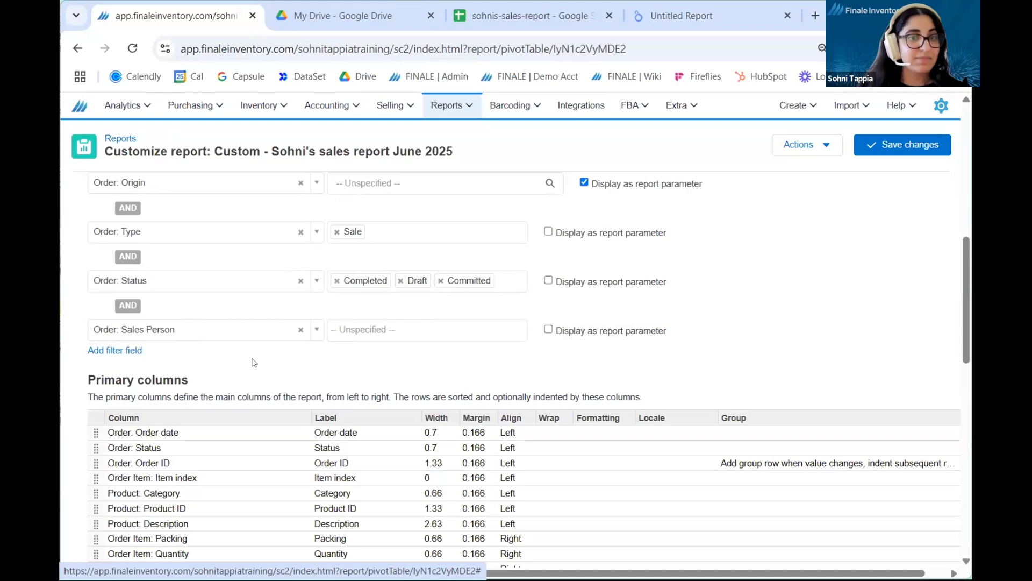
{"action": "scroll", "coordinate": [254, 344], "scroll_direction": "down", "scroll_amount": 1}
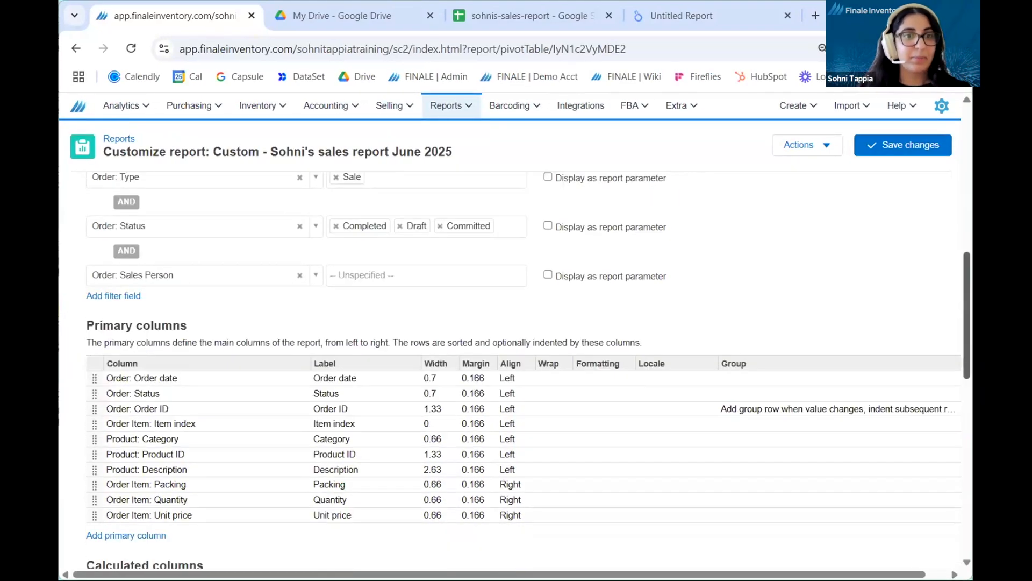
{"action": "scroll", "coordinate": [486, 237], "scroll_direction": "down", "scroll_amount": 1}
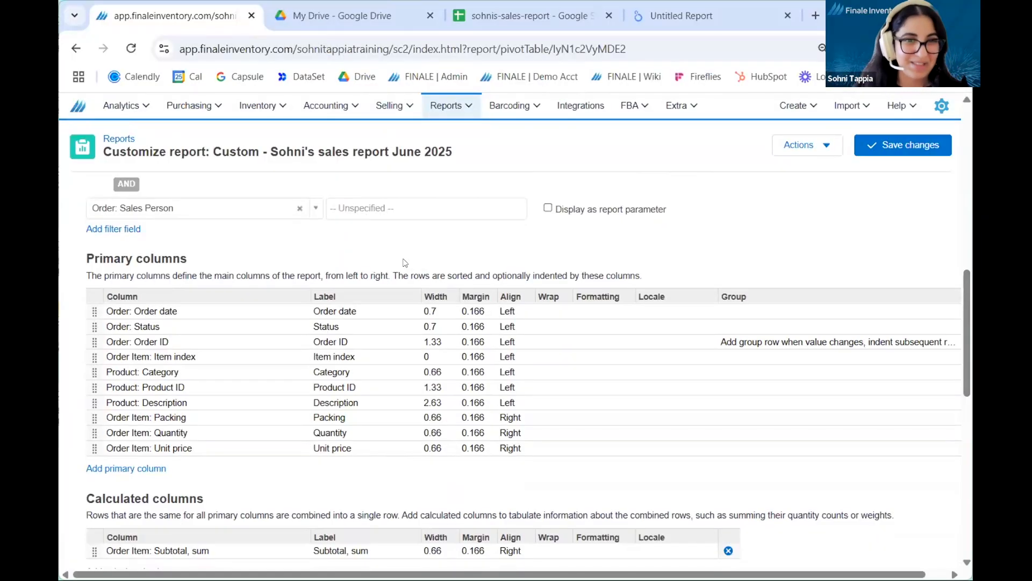
{"action": "left_click", "coordinate": [379, 209]}
{"action": "left_click", "coordinate": [382, 231]}
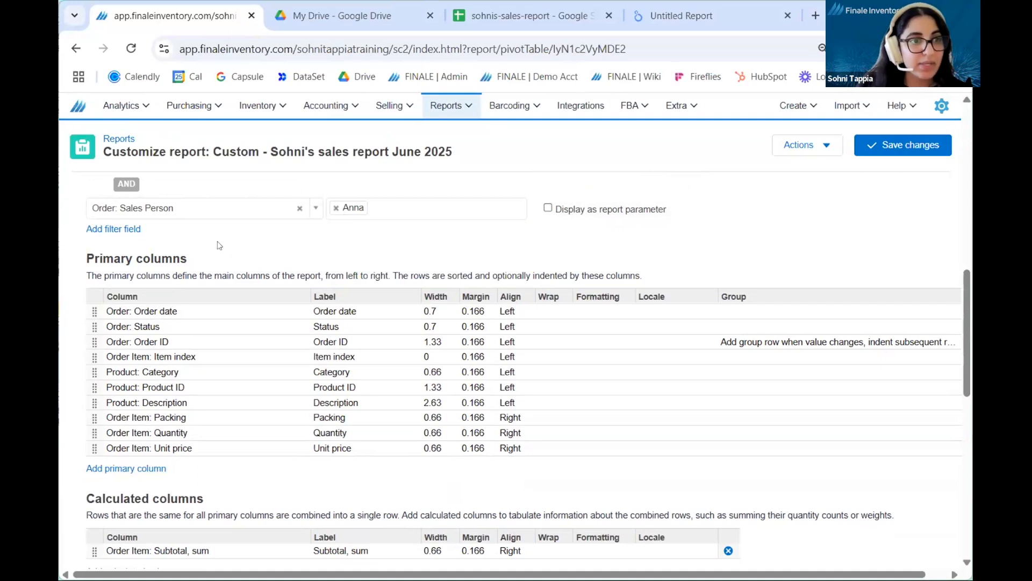
Step: Add another filter field below the Sales Person filter, search it for a subtotal field, and set it to Formula filter
{"action": "left_click", "coordinate": [136, 231]}
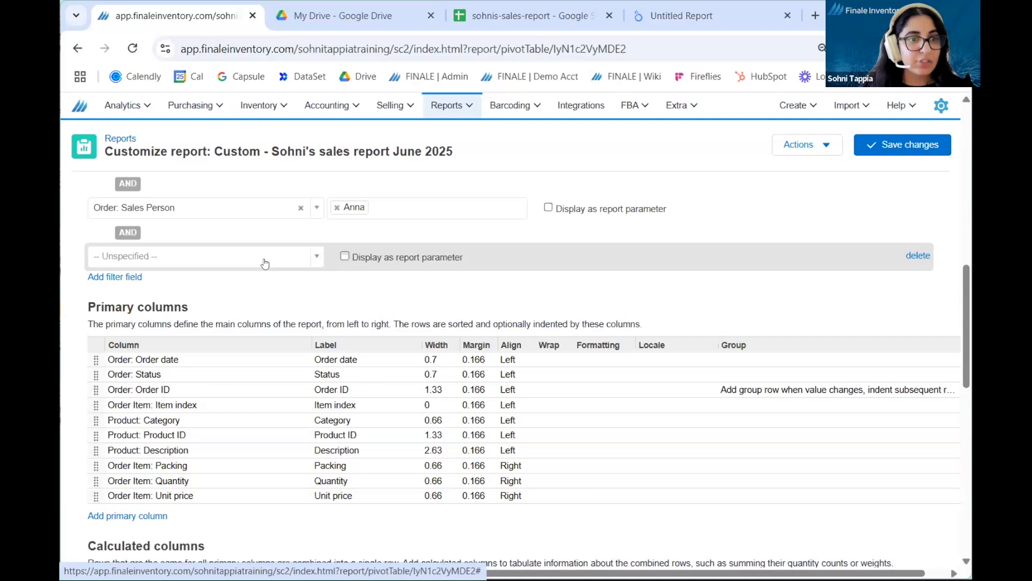
{"action": "left_click", "coordinate": [264, 261]}
{"action": "type", "text": "subto"}
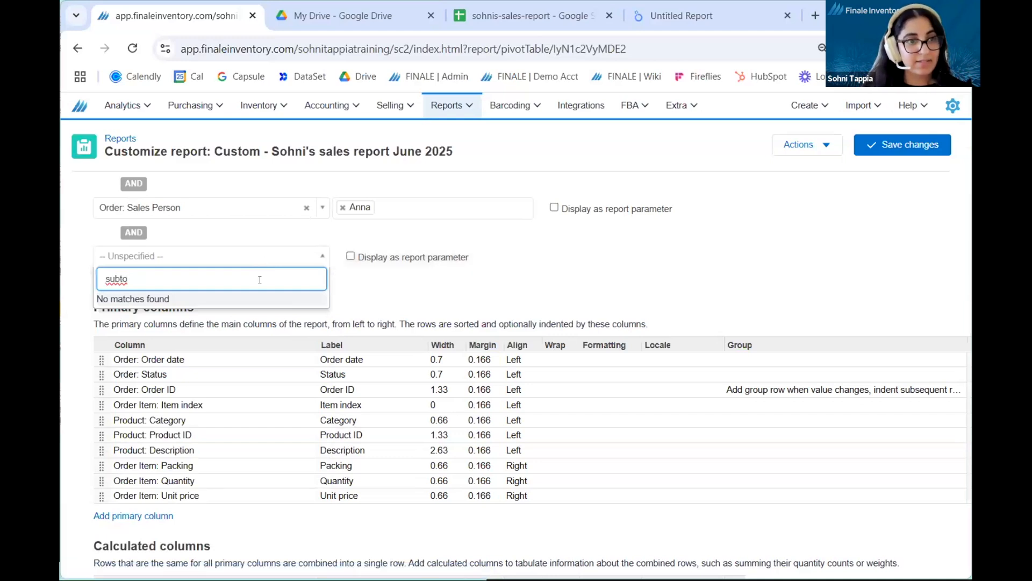
{"action": "key", "text": "ctrl+a"}
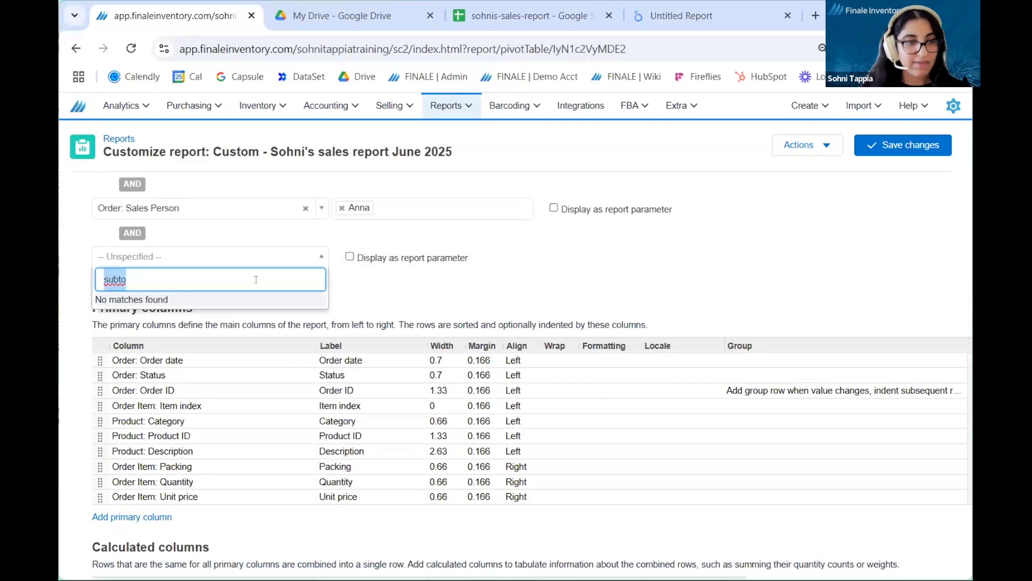
{"action": "type", "text": "formul"}
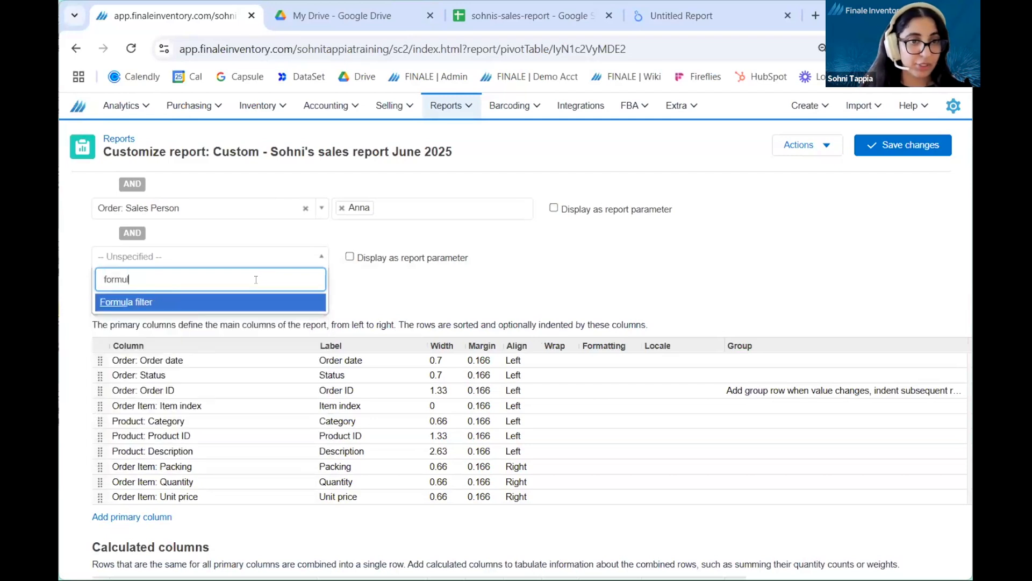
{"action": "left_click", "coordinate": [272, 311]}
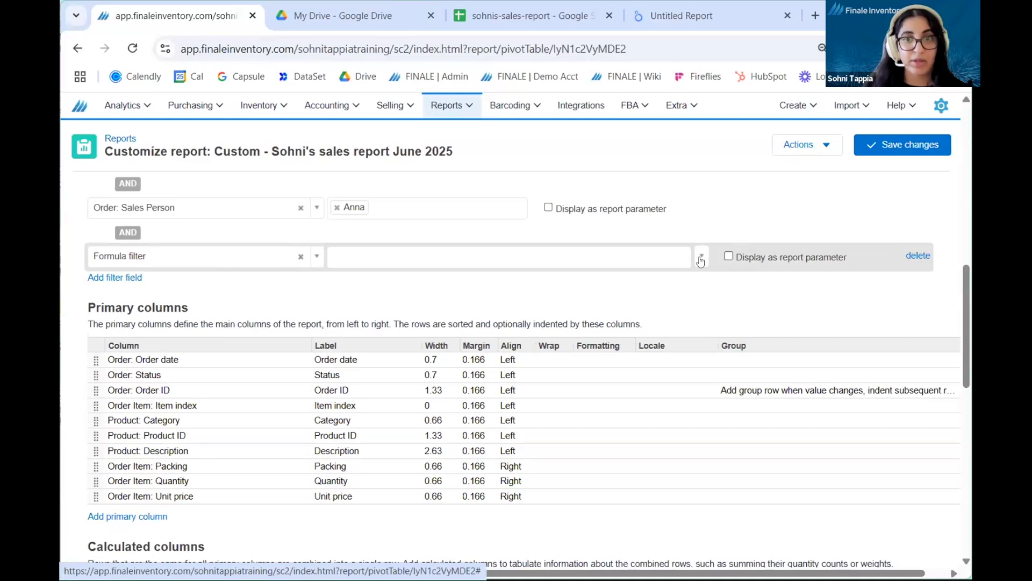
Step: Define the formula filter with the order subtotal field as lookup("orderSubtotal") >= 1000 and save the report changes
{"action": "left_click", "coordinate": [701, 259]}
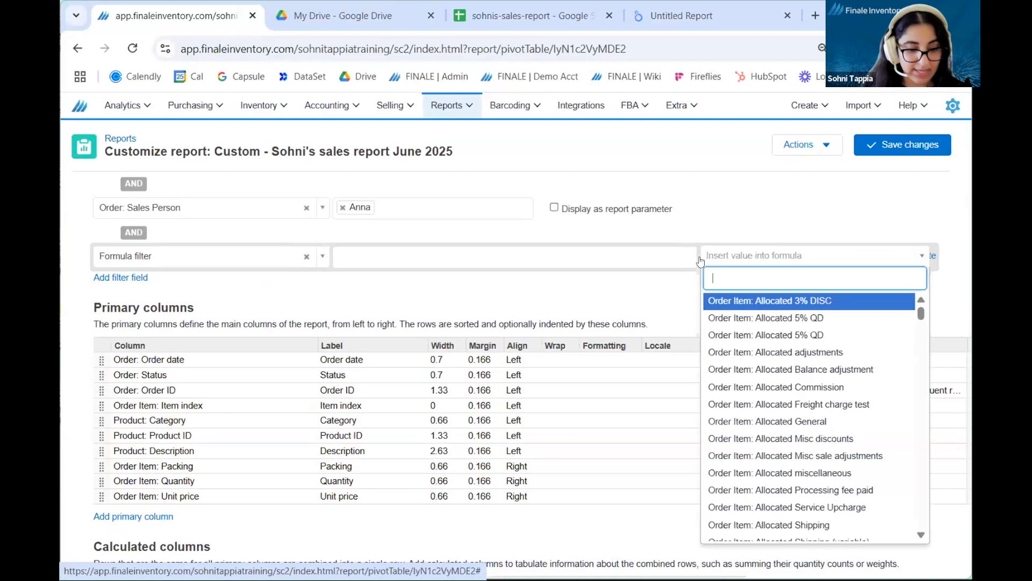
{"action": "type", "text": "subtota"}
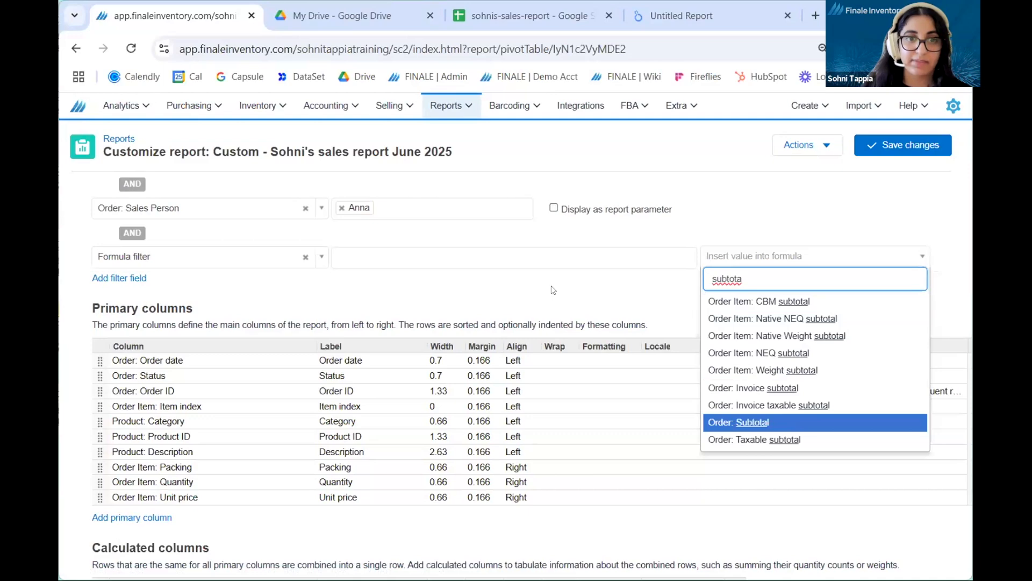
{"action": "key", "text": "Return"}
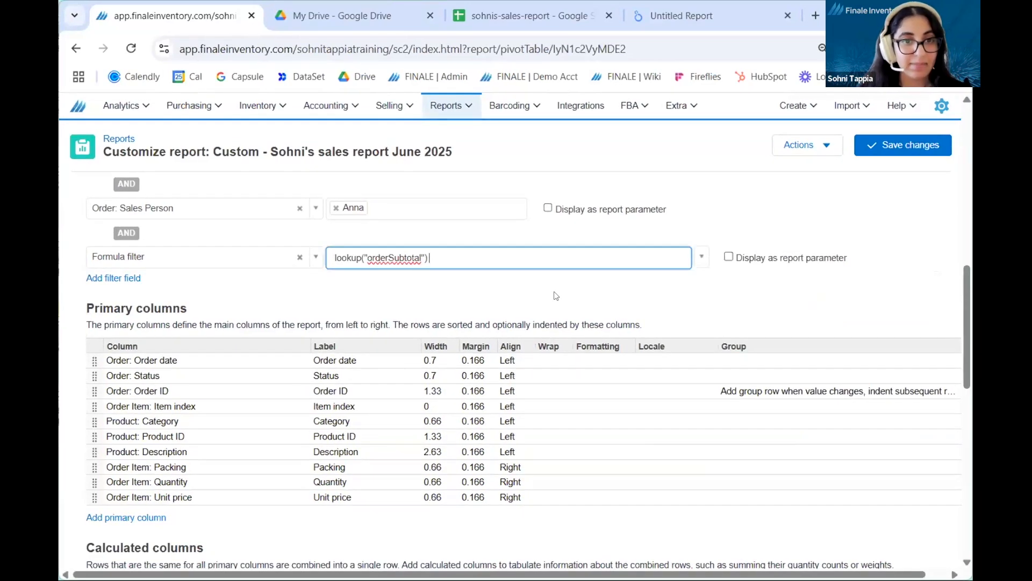
{"action": "type", "text": ">"}
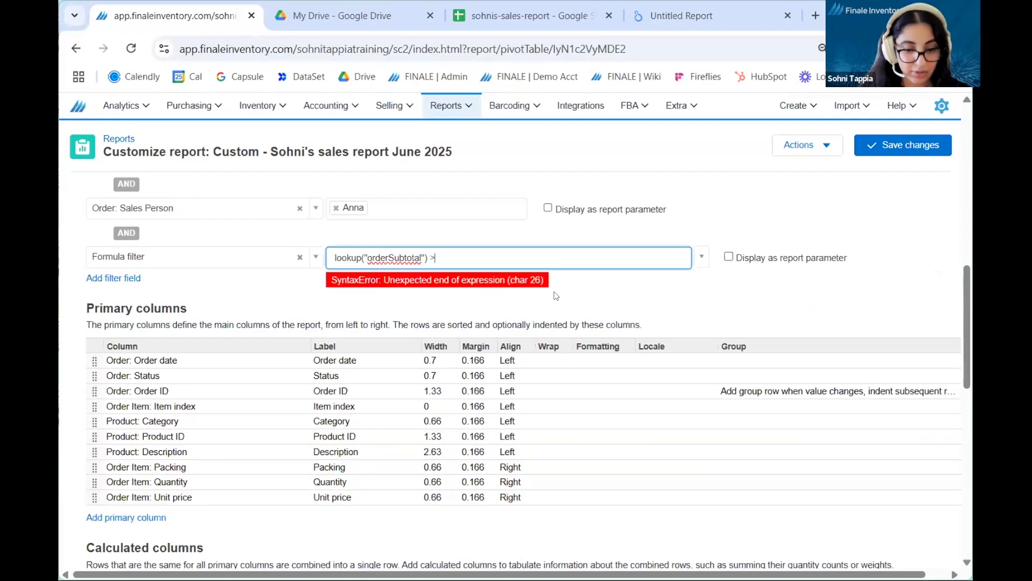
{"action": "type", "text": "= 1000"}
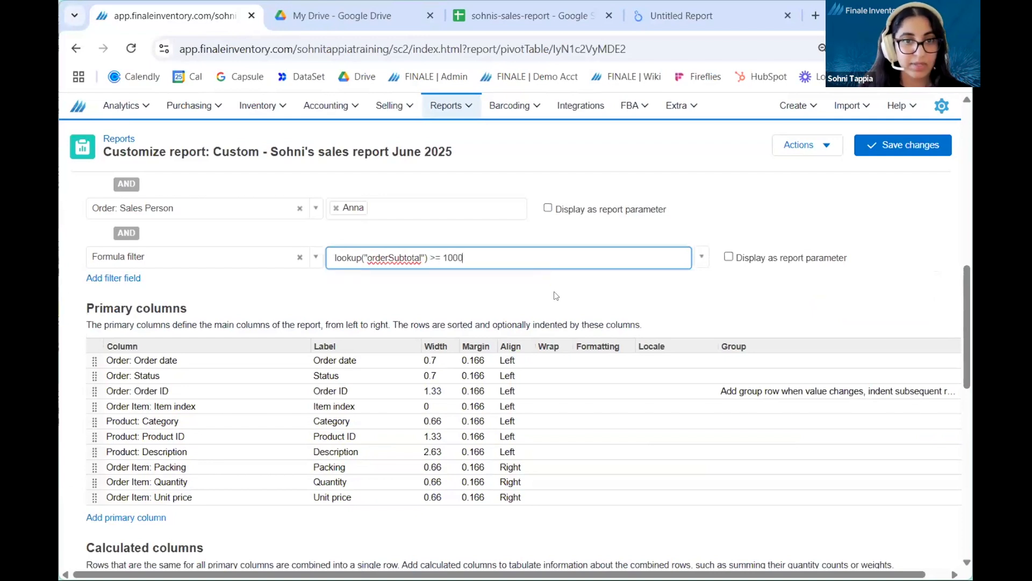
{"action": "left_click", "coordinate": [555, 295]}
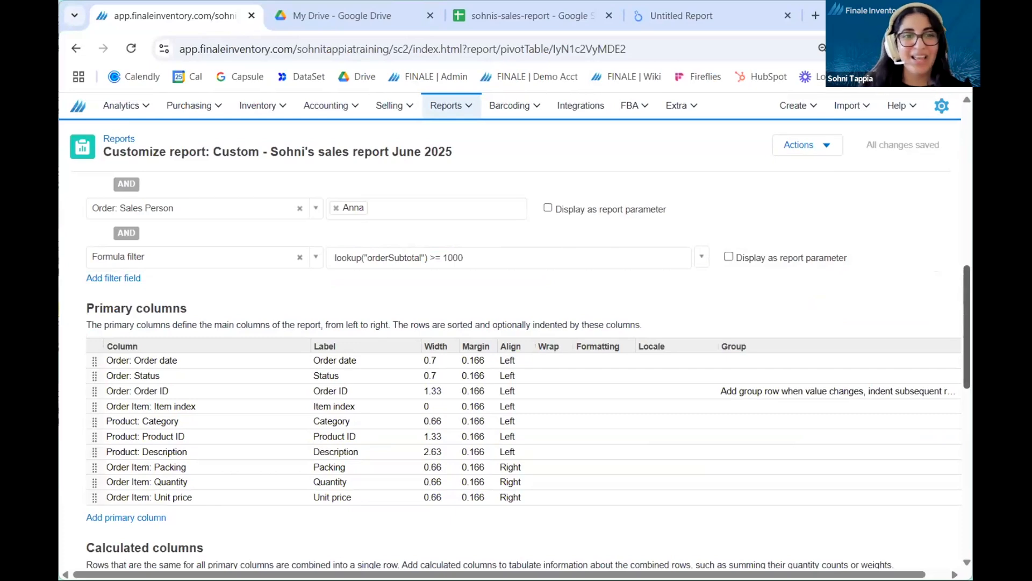
Step: Clear the group setting of the Order: Order ID primary column and save the report changes
{"action": "scroll", "coordinate": [516, 377], "scroll_direction": "down", "scroll_amount": 3}
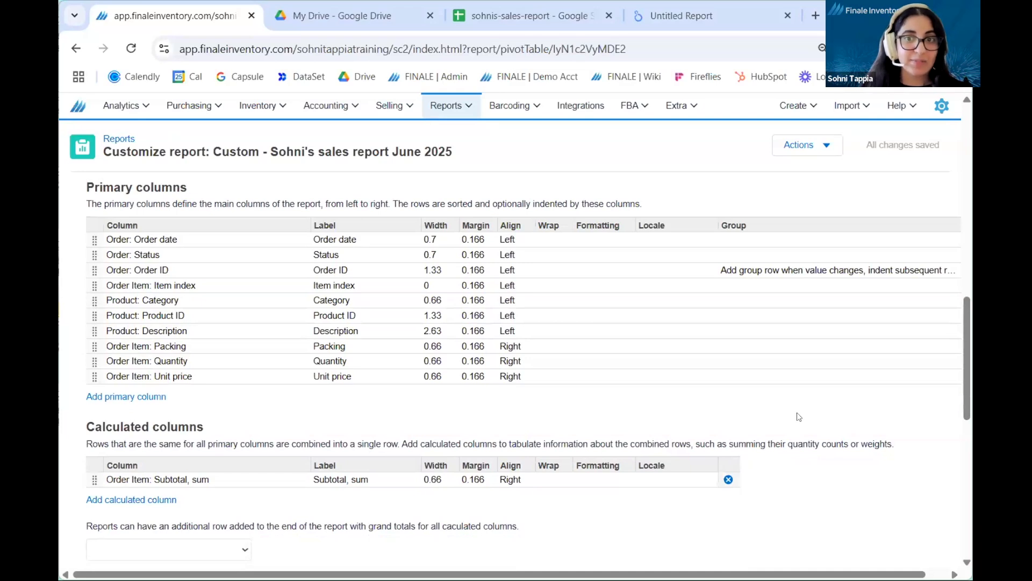
{"action": "left_click", "coordinate": [822, 276]}
{"action": "key", "text": "Delete"}
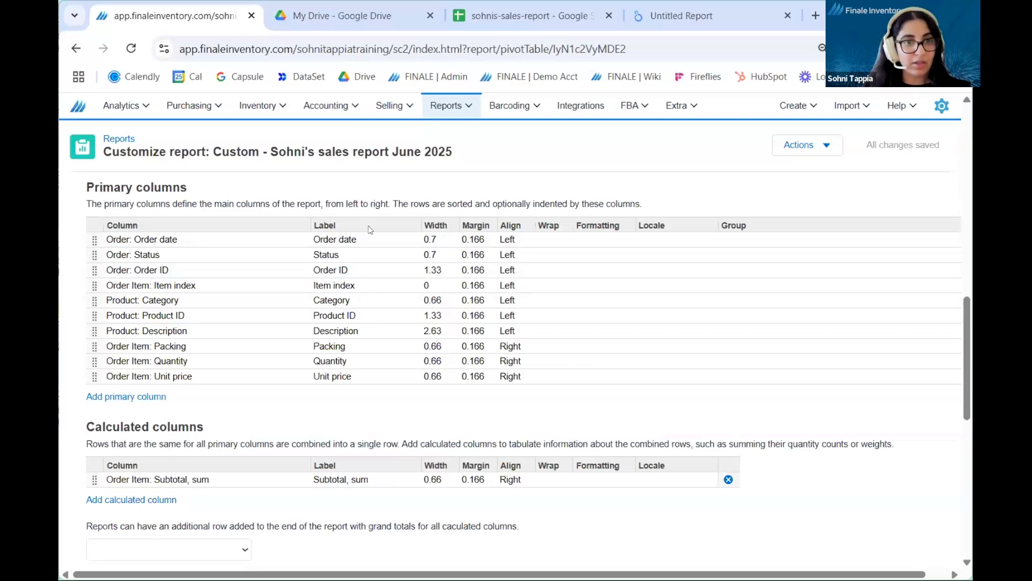
Step: Relabel the Product: Product ID primary column as SKU and save the report changes
{"action": "left_click", "coordinate": [367, 313]}
{"action": "key", "text": "ctrl+a"}
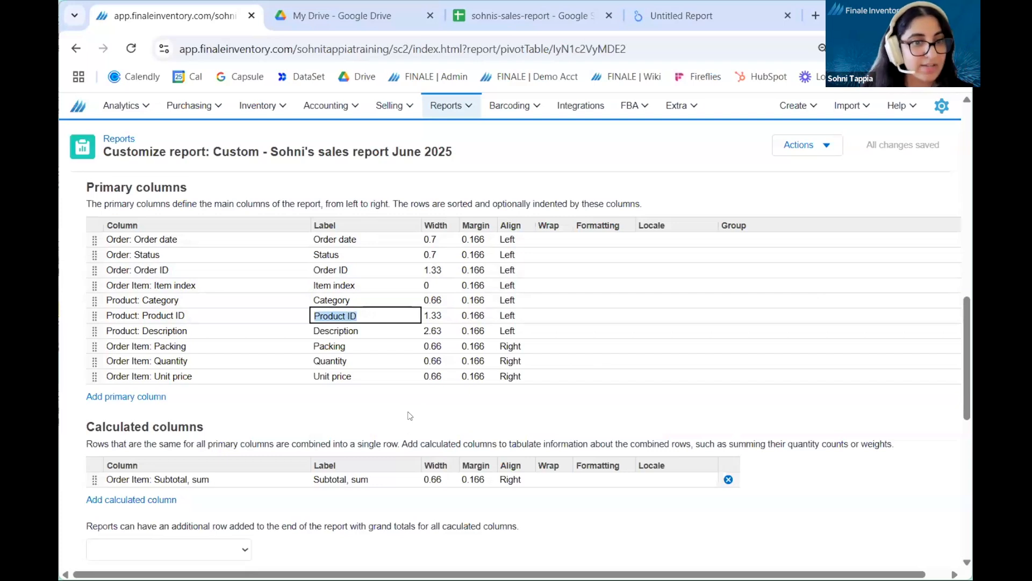
{"action": "type", "text": "SKU"}
{"action": "key", "text": "Return"}
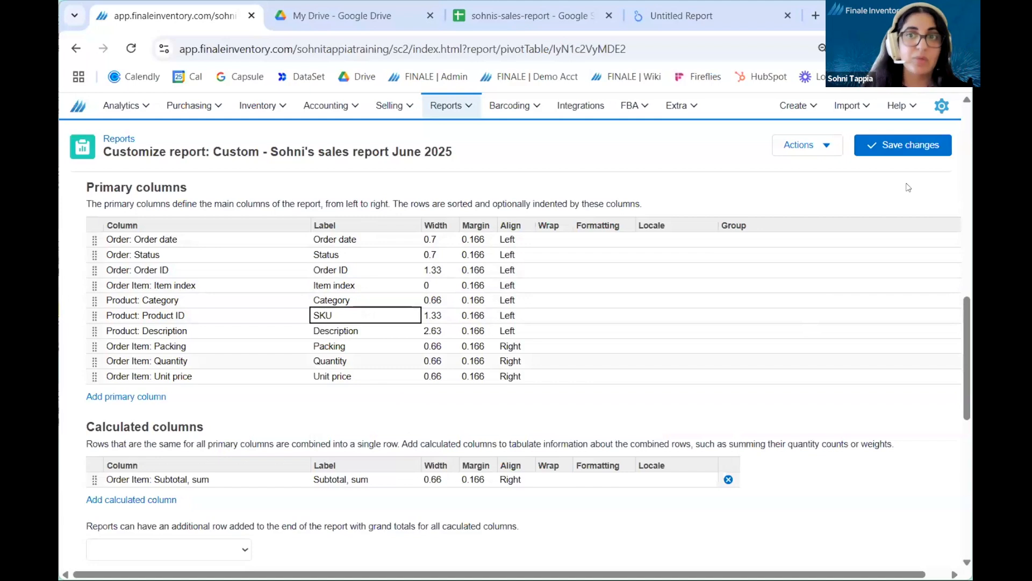
{"action": "left_click", "coordinate": [909, 146]}
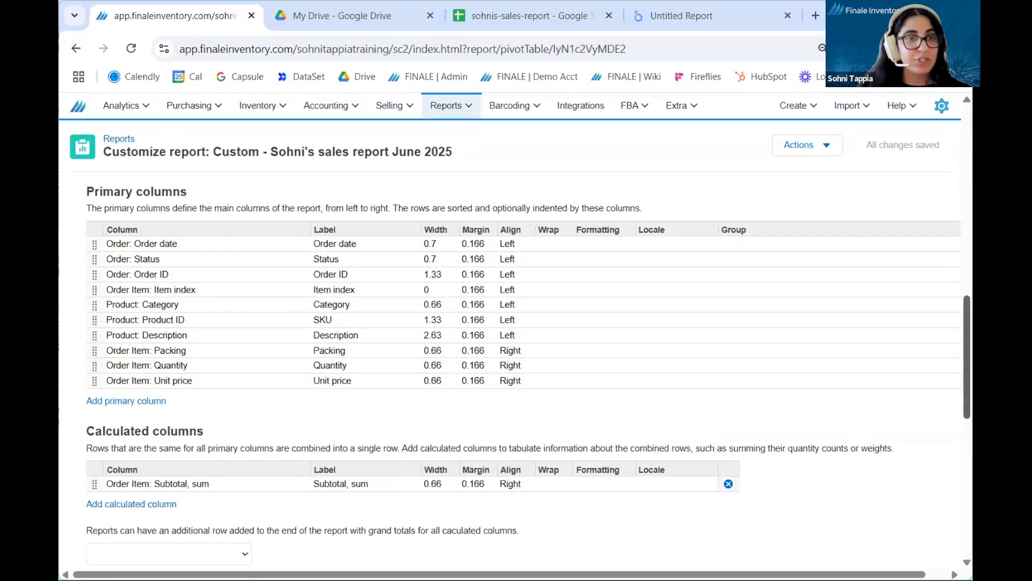
Step: Shorten the label of the Order Item: Subtotal, sum calculated column to Subtotal and save the report changes
{"action": "scroll", "coordinate": [528, 357], "scroll_direction": "down", "scroll_amount": 1}
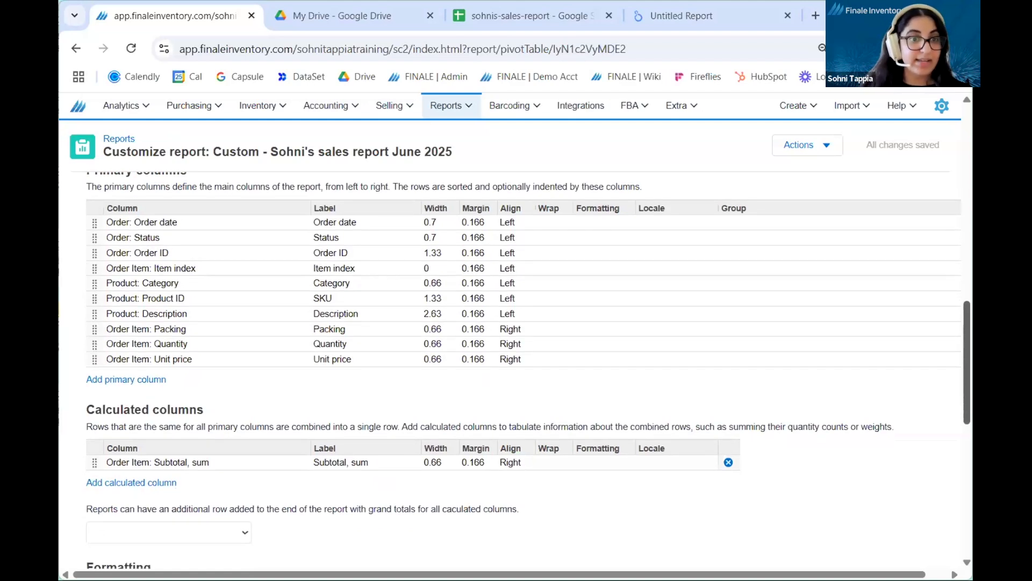
{"action": "scroll", "coordinate": [453, 379], "scroll_direction": "down", "scroll_amount": 2}
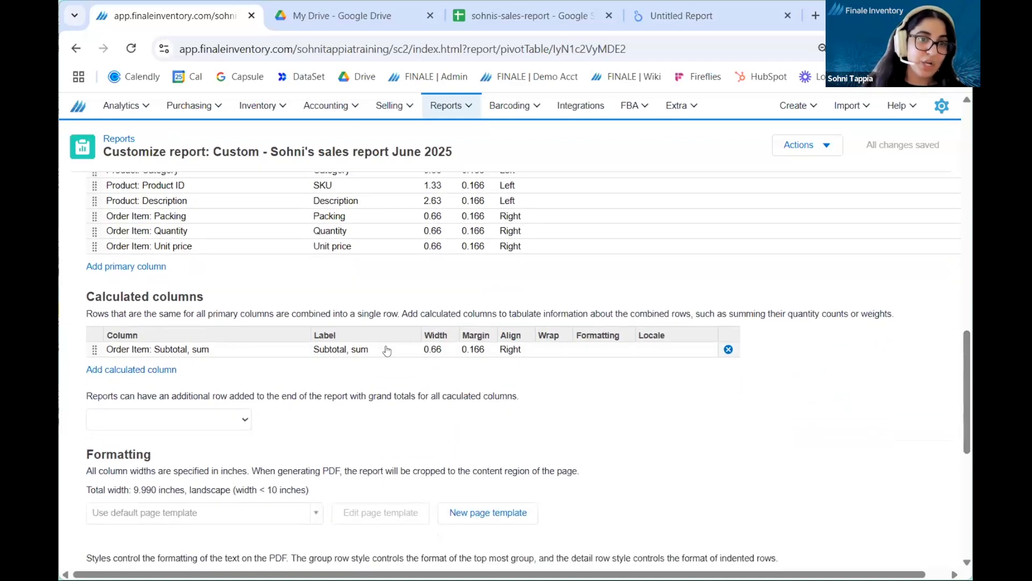
{"action": "left_click", "coordinate": [385, 350]}
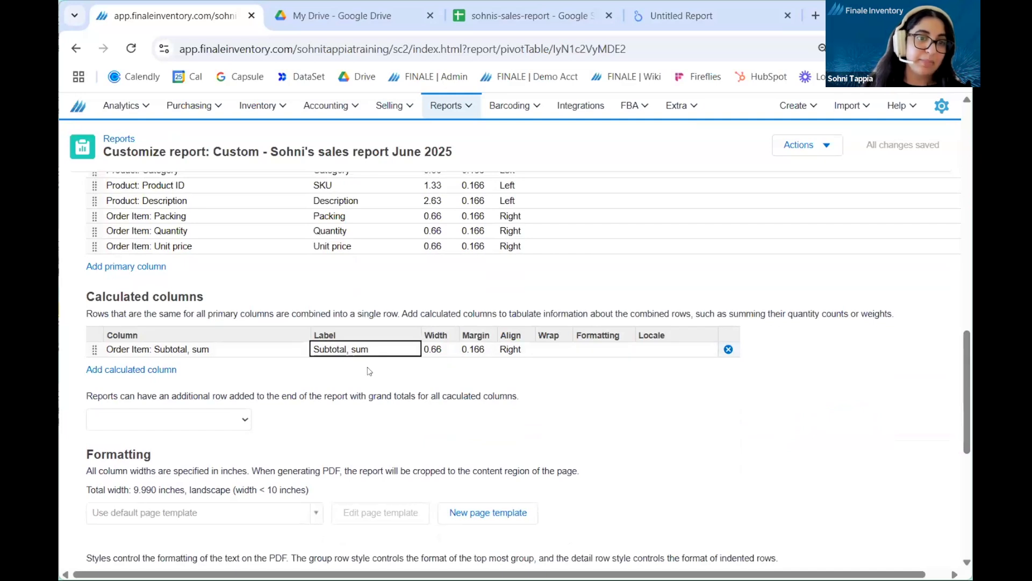
{"action": "double_click", "coordinate": [384, 351]}
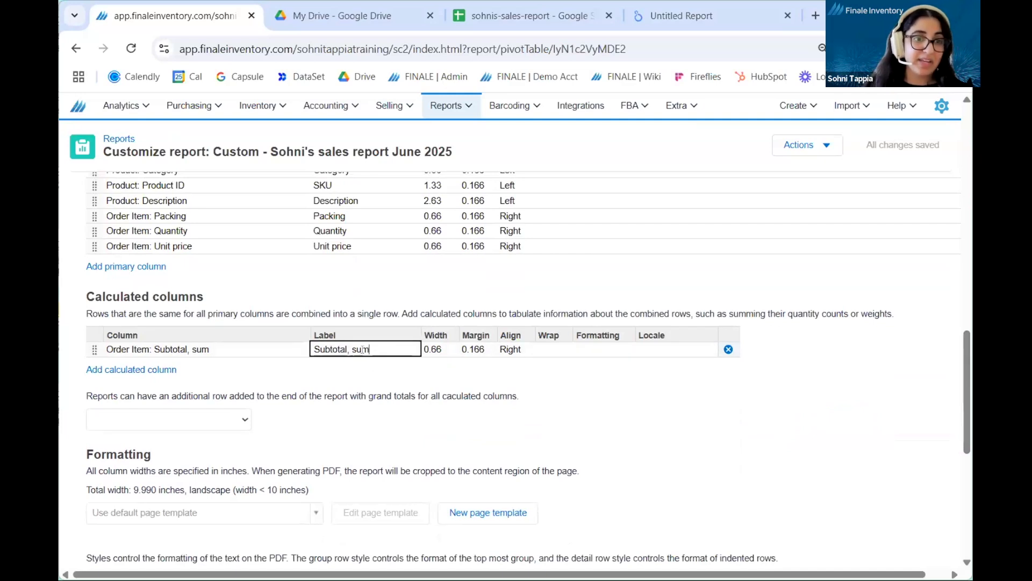
{"action": "left_click_drag", "start_coordinate": [387, 347], "coordinate": [389, 391]}
{"action": "key", "text": "BackSpace"}
{"action": "key", "text": "Return"}
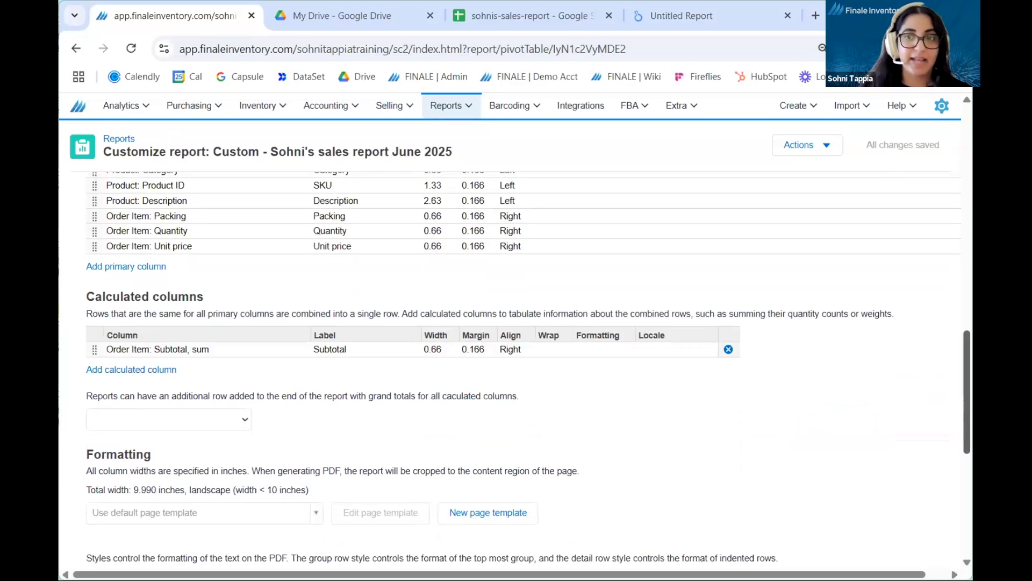
Step: Go to the account's integrations and open the Google Drive integration for editing
{"action": "scroll", "coordinate": [947, 213], "scroll_direction": "up", "scroll_amount": 15}
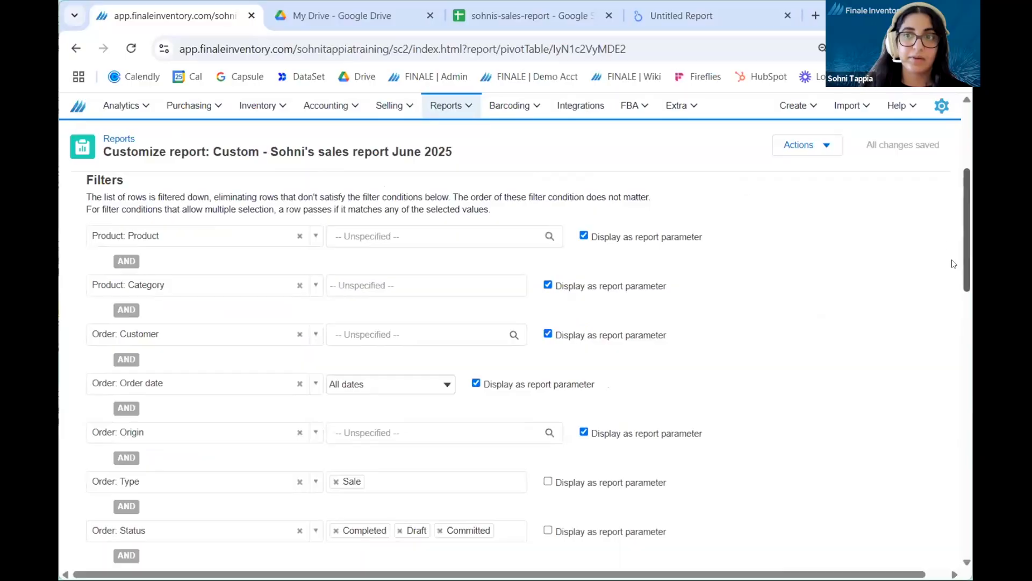
{"action": "scroll", "coordinate": [935, 214], "scroll_direction": "up", "scroll_amount": 3}
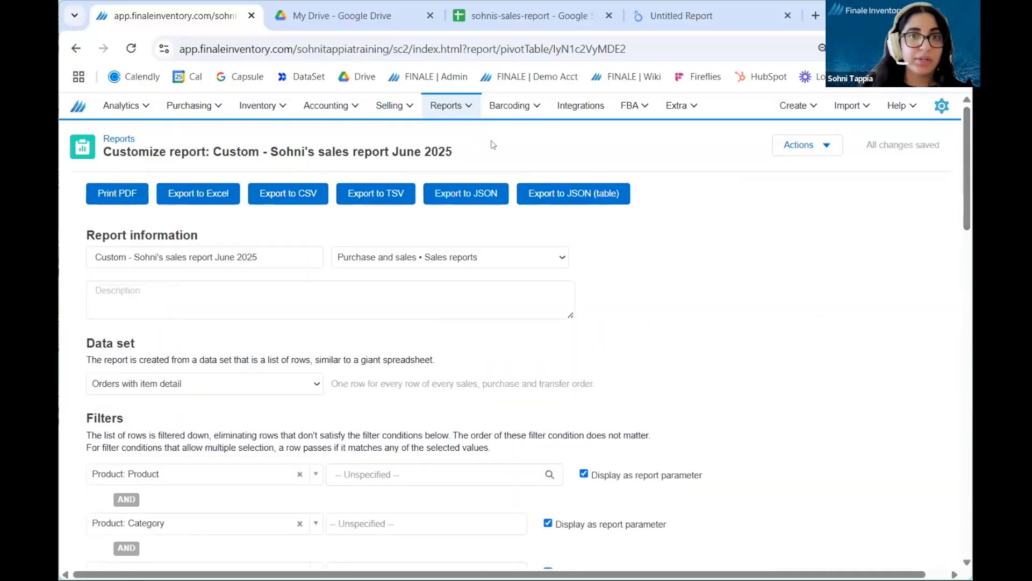
{"action": "left_click", "coordinate": [574, 124]}
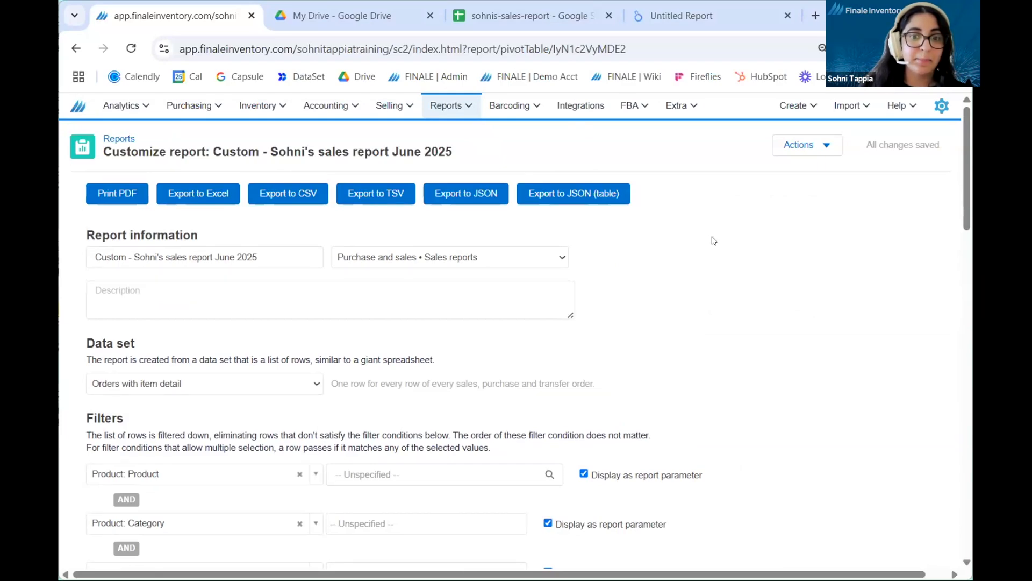
{"action": "scroll", "coordinate": [708, 393], "scroll_direction": "down", "scroll_amount": 4}
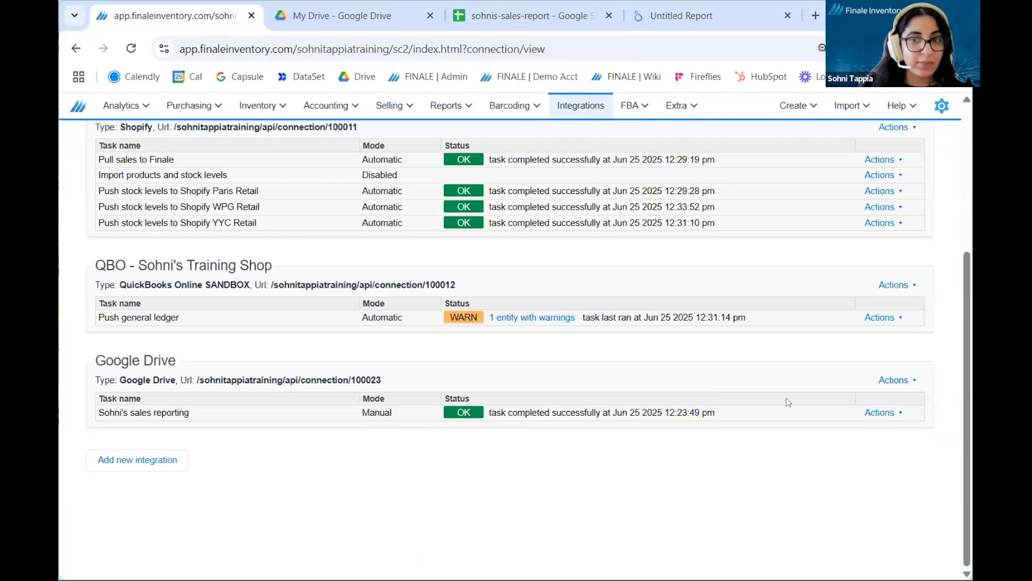
{"action": "left_click", "coordinate": [872, 380]}
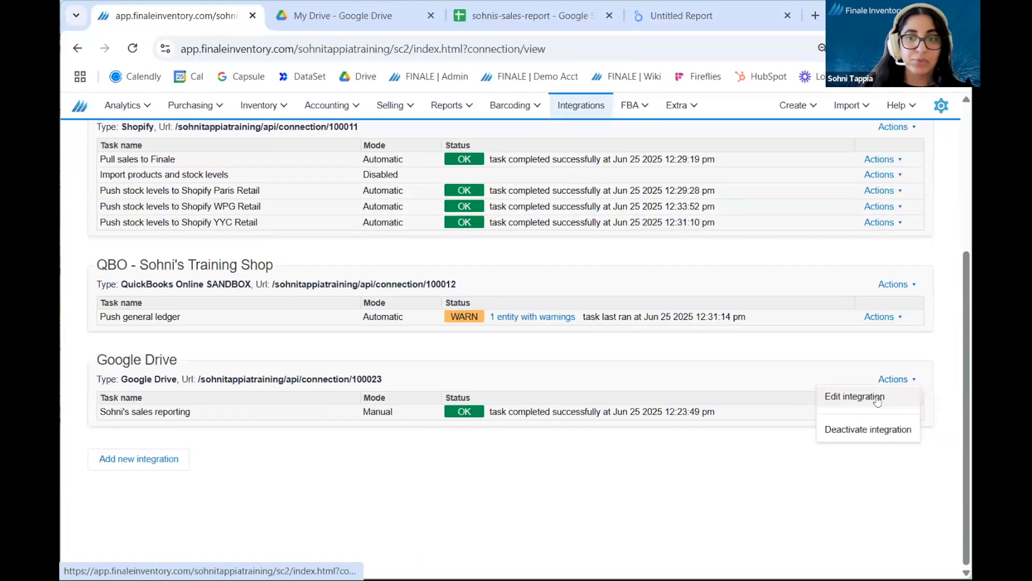
{"action": "left_click", "coordinate": [878, 399]}
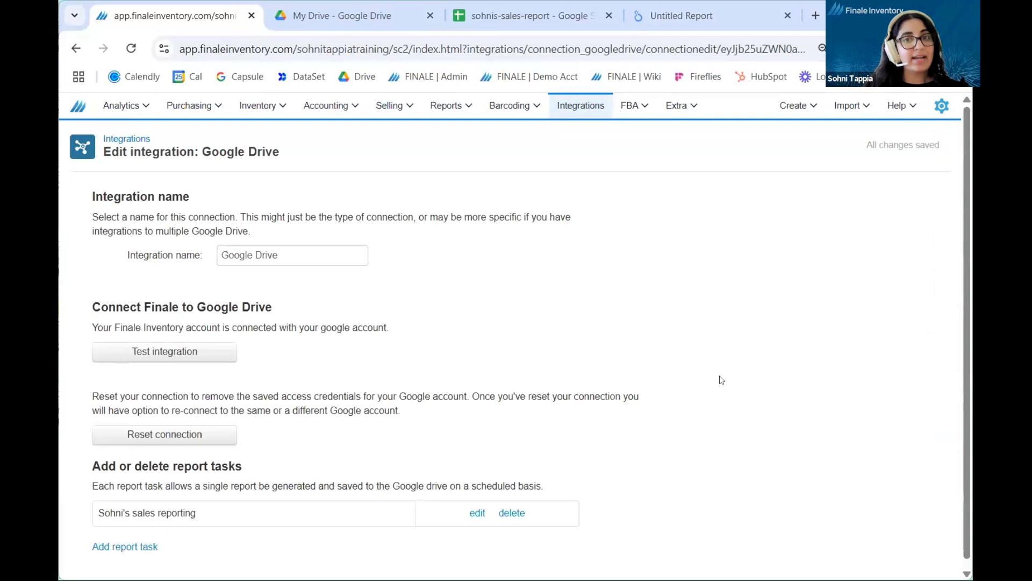
Step: Add a second report task to the Google Drive integration and open it for editing
{"action": "scroll", "coordinate": [719, 382], "scroll_direction": "down", "scroll_amount": 1}
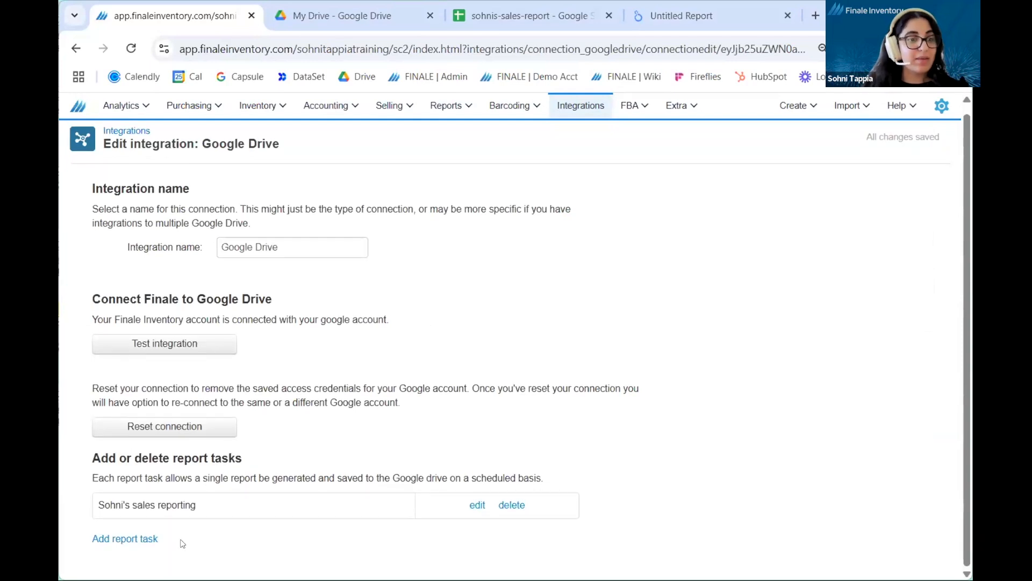
{"action": "left_click", "coordinate": [143, 542]}
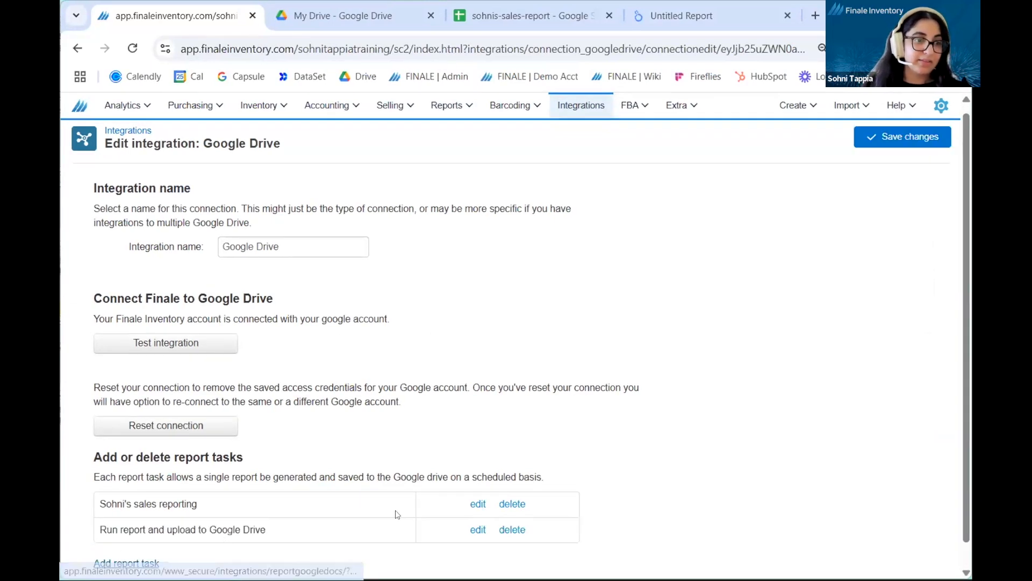
{"action": "scroll", "coordinate": [396, 512], "scroll_direction": "down", "scroll_amount": 1}
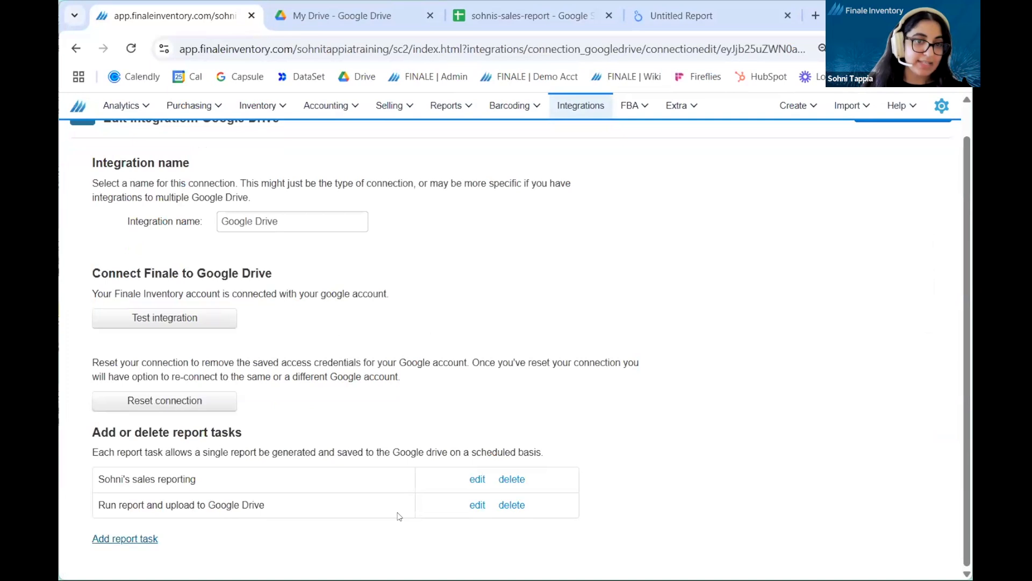
{"action": "left_click", "coordinate": [480, 507]}
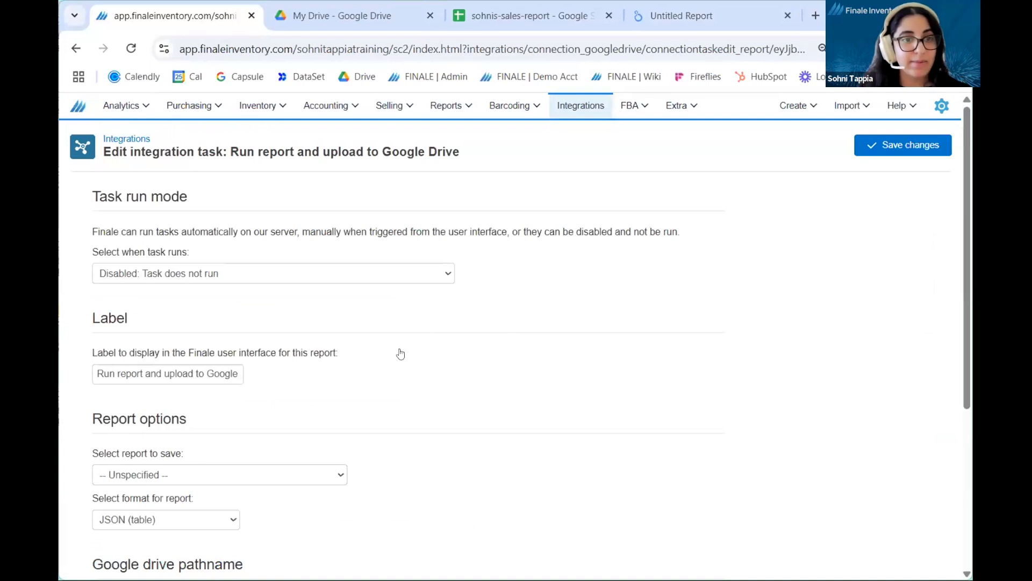
Step: Set the new task's run mode to Manual: Task runs when triggered and label it Modified sales report
{"action": "left_click", "coordinate": [379, 281]}
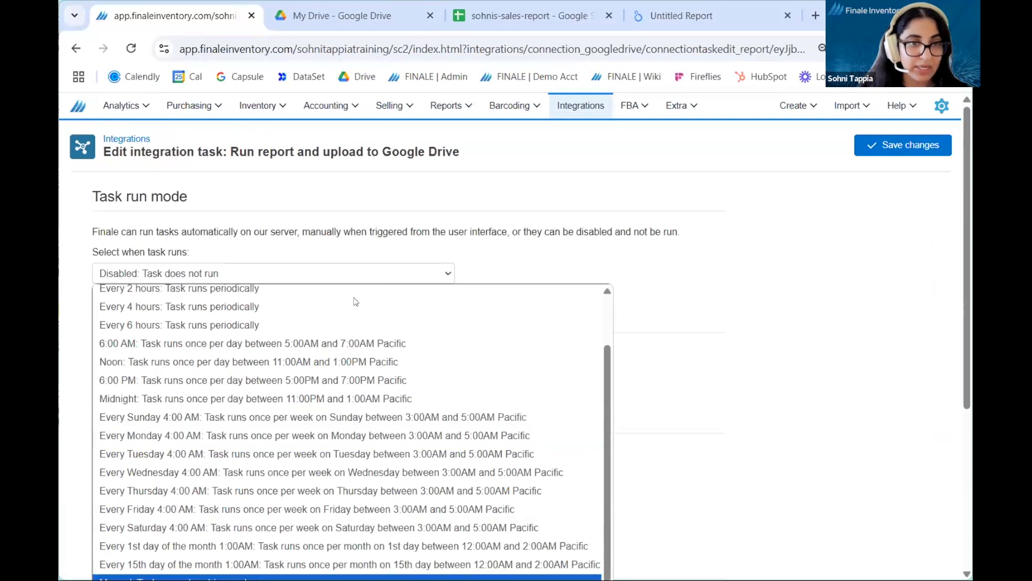
{"action": "key", "text": "Return"}
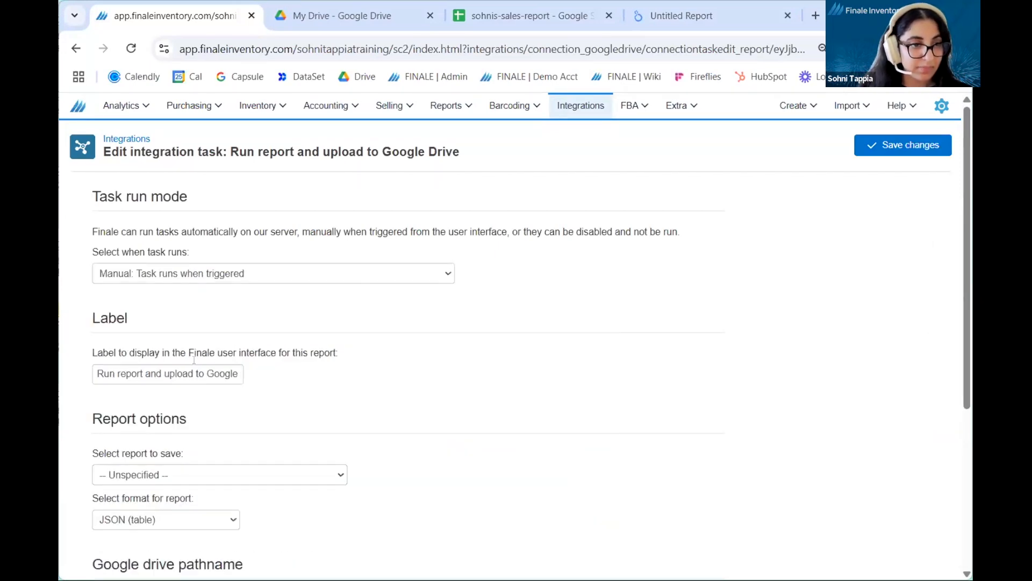
{"action": "triple_click", "coordinate": [184, 373]}
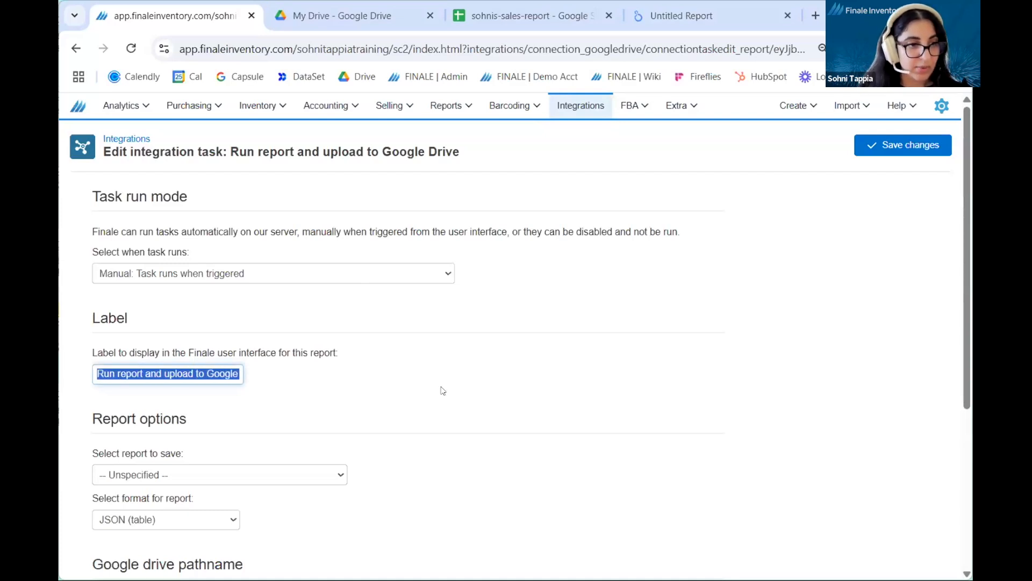
{"action": "type", "text": "Modified sales report"}
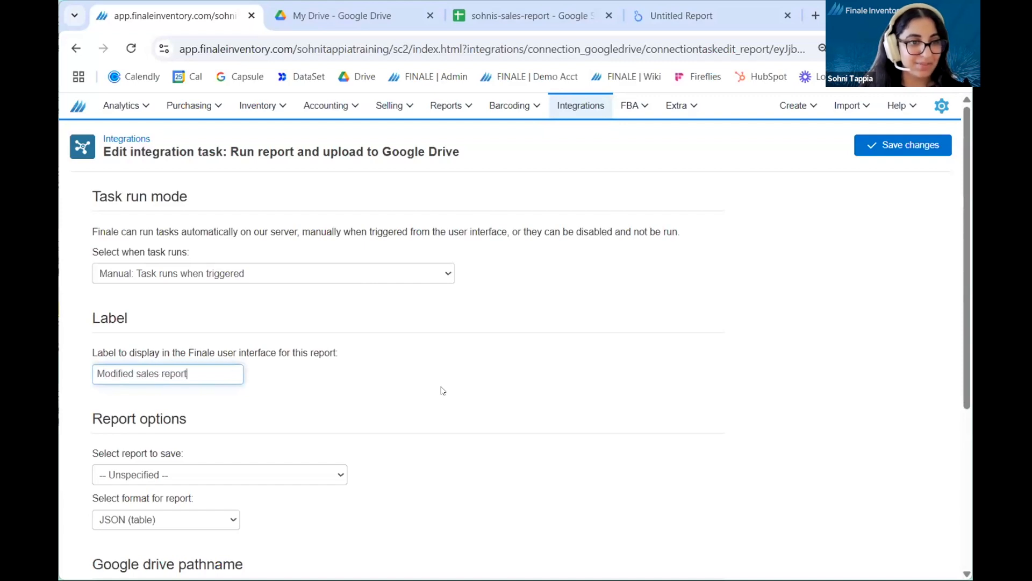
{"action": "left_click", "coordinate": [443, 390]}
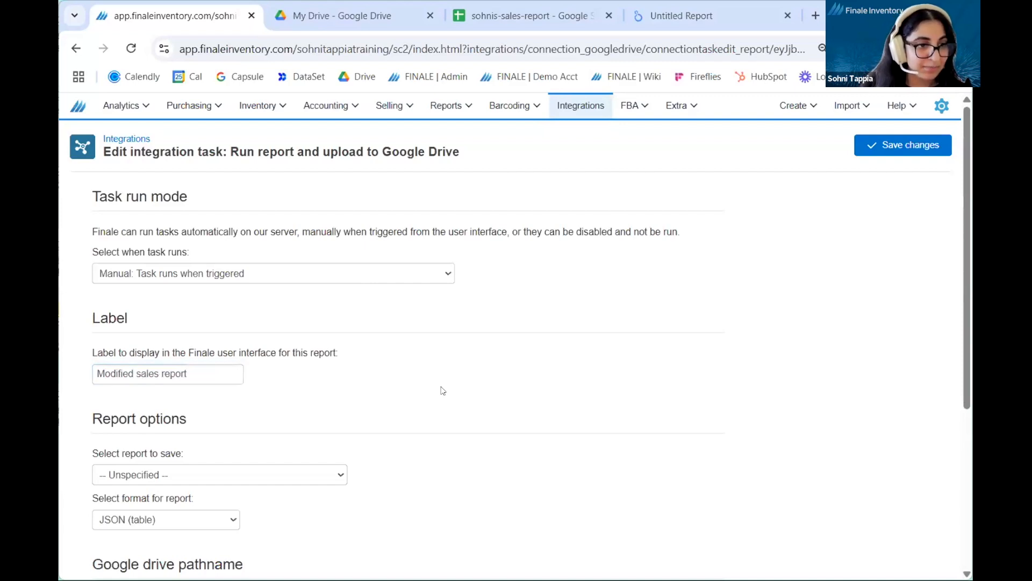
Step: Set the task to save the custom June 2025 sales report in Google Sheet format
{"action": "scroll", "coordinate": [443, 391], "scroll_direction": "down", "scroll_amount": 3}
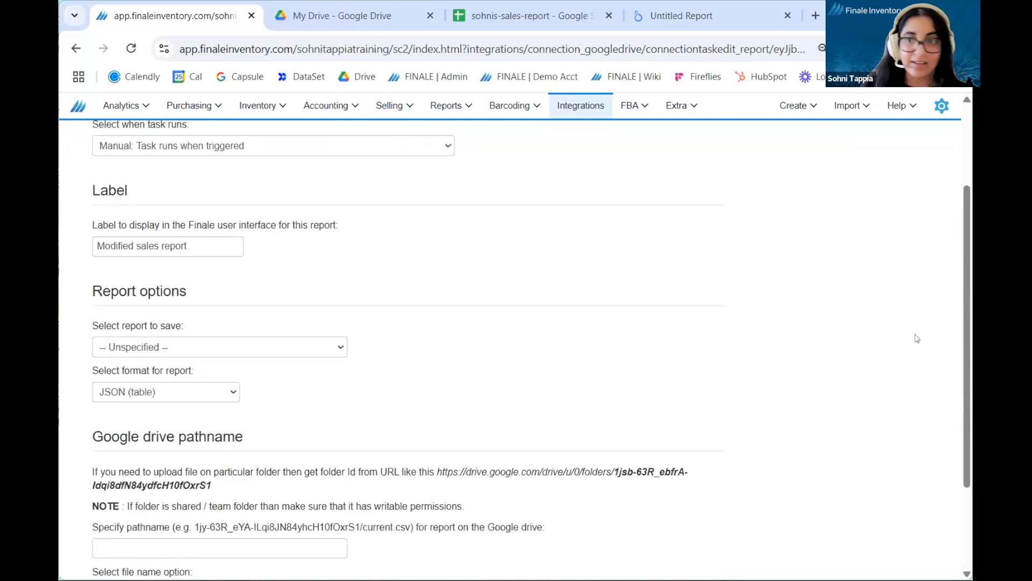
{"action": "scroll", "coordinate": [500, 317], "scroll_direction": "down", "scroll_amount": 2}
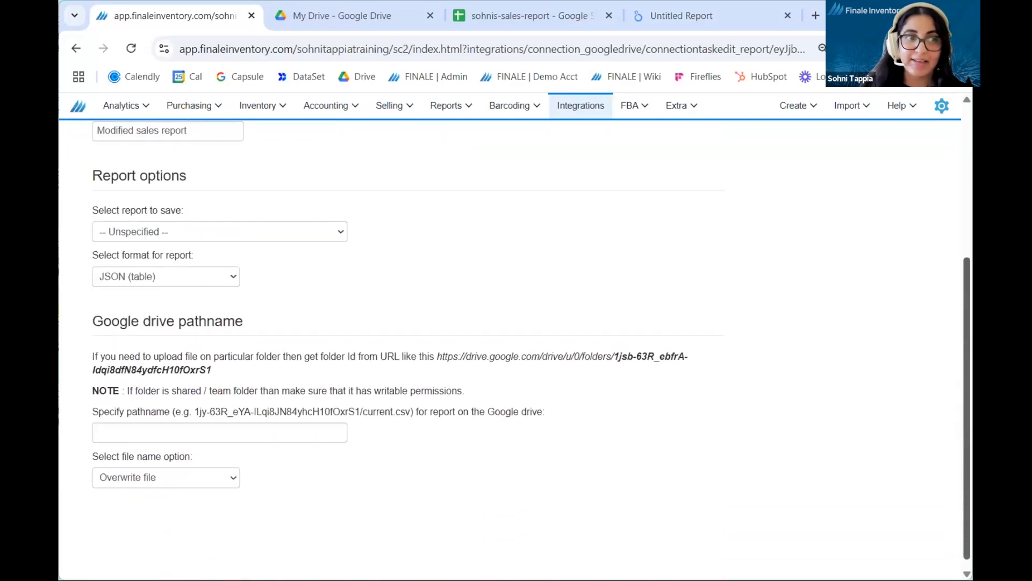
{"action": "left_click", "coordinate": [329, 234]}
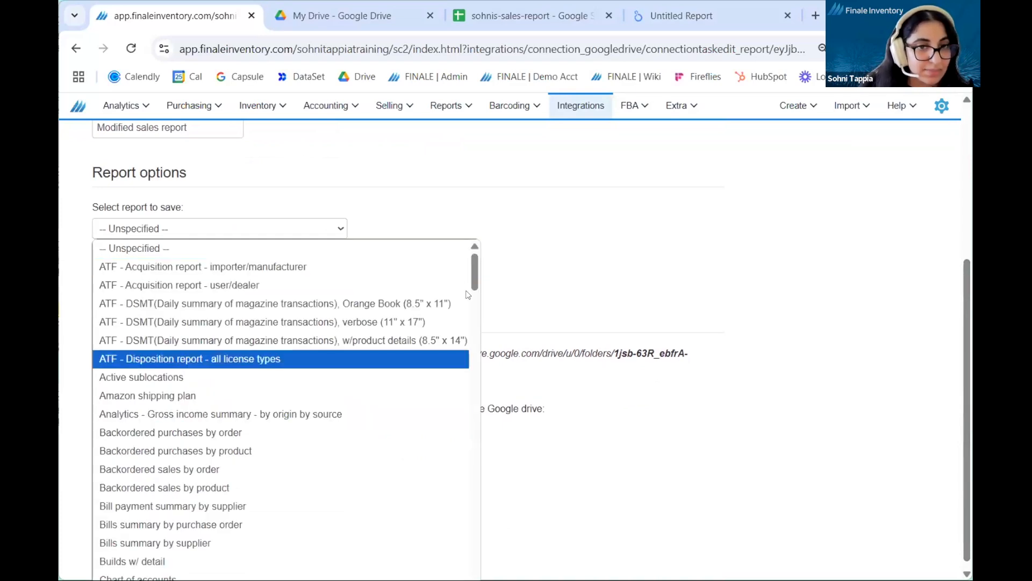
{"action": "left_click_drag", "start_coordinate": [473, 273], "coordinate": [475, 292]}
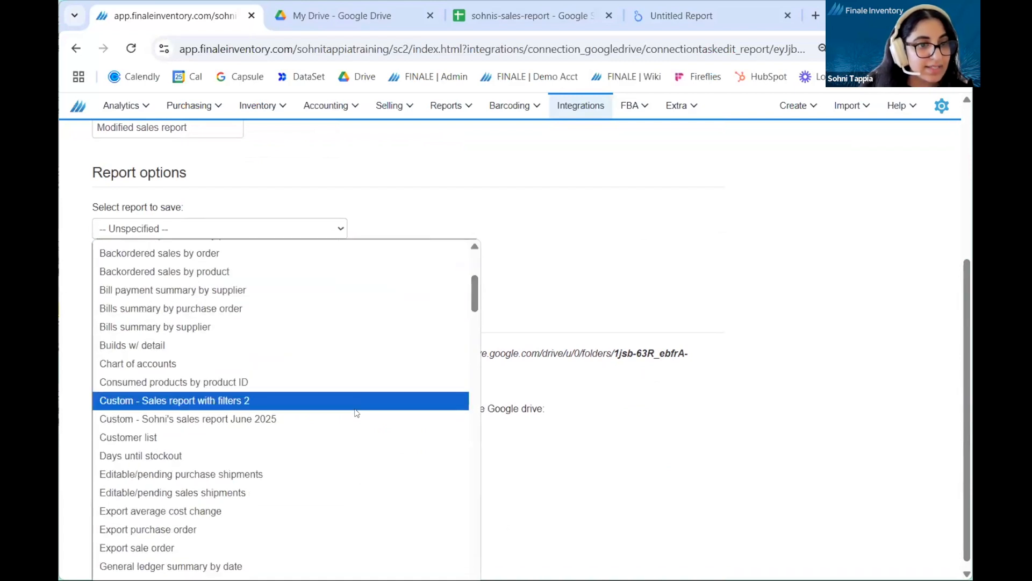
{"action": "left_click", "coordinate": [351, 418]}
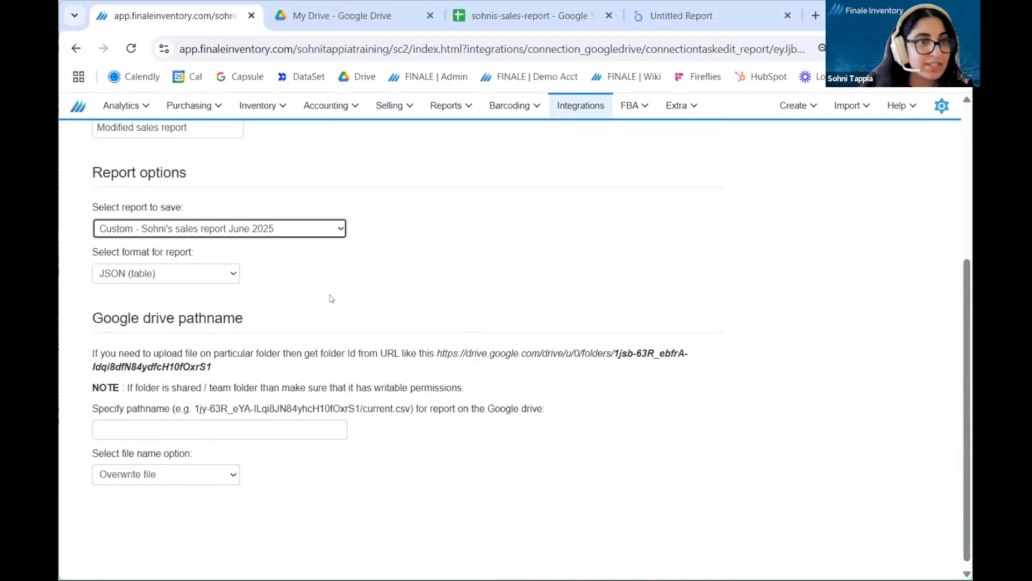
{"action": "left_click", "coordinate": [225, 279]}
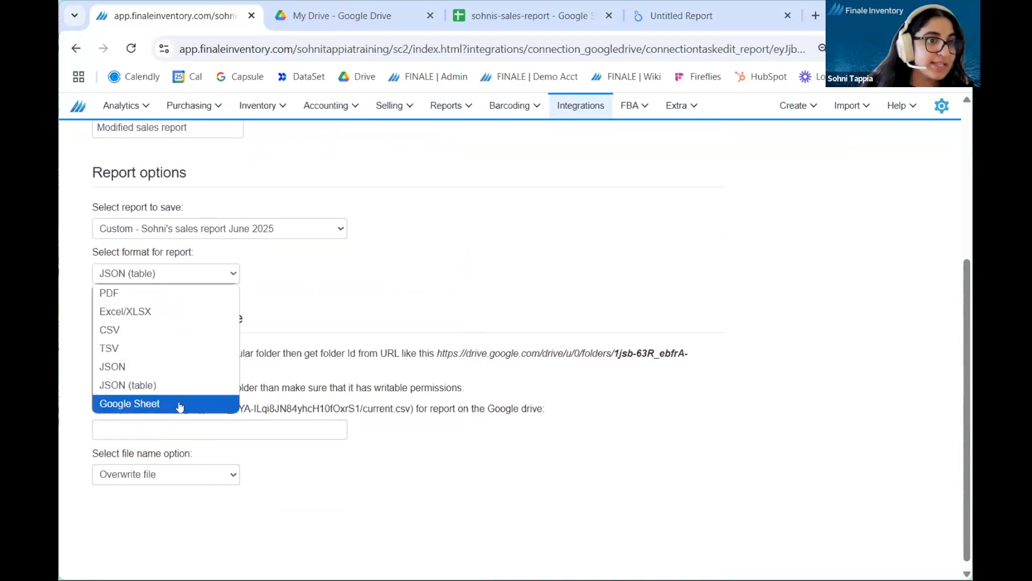
{"action": "left_click", "coordinate": [180, 404]}
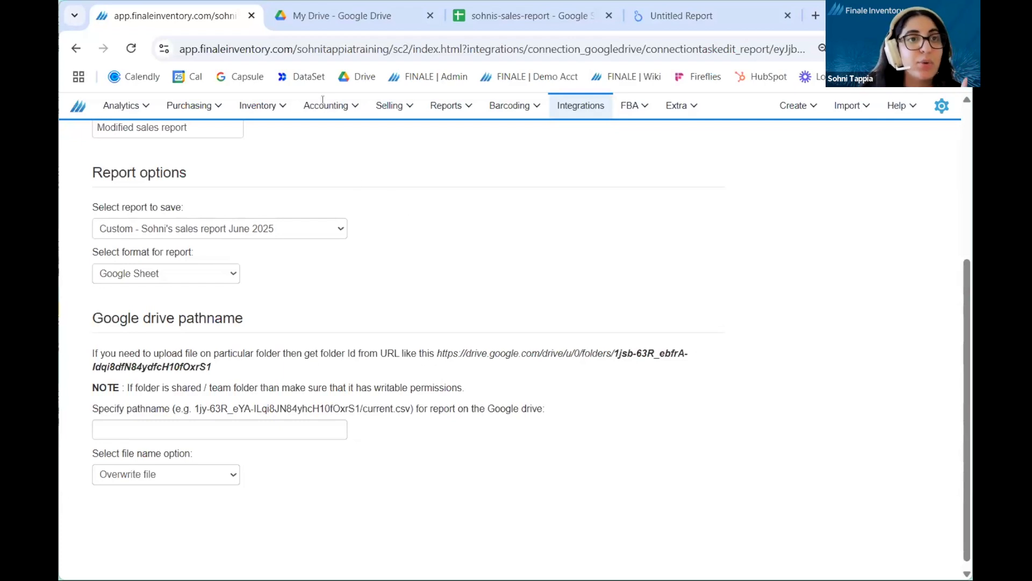
Step: Switch to Google Drive, open the shared Finale Reports folder in My Drive and copy the folder ID from its URL
{"action": "left_click", "coordinate": [318, 22]}
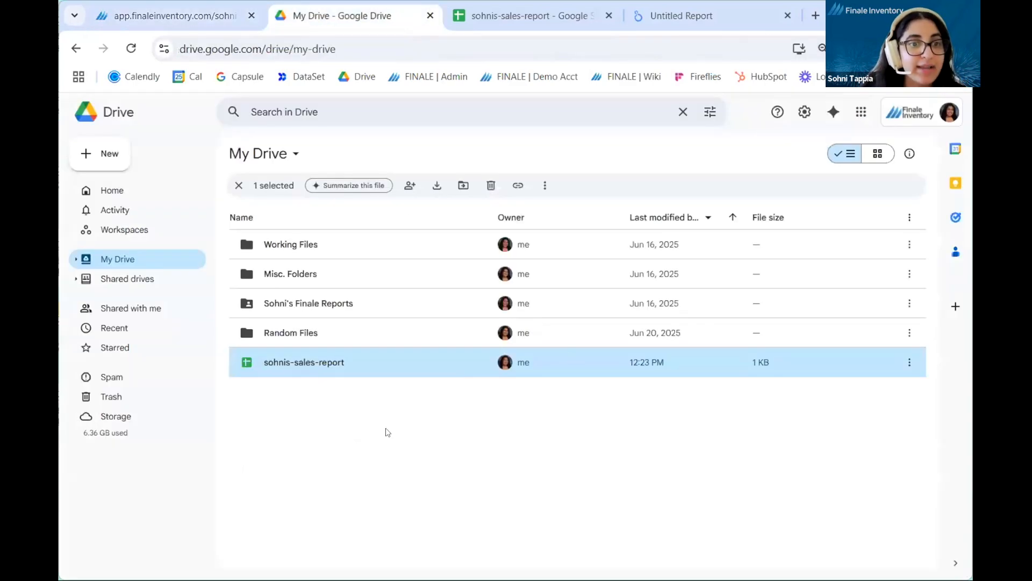
{"action": "left_click", "coordinate": [361, 433]}
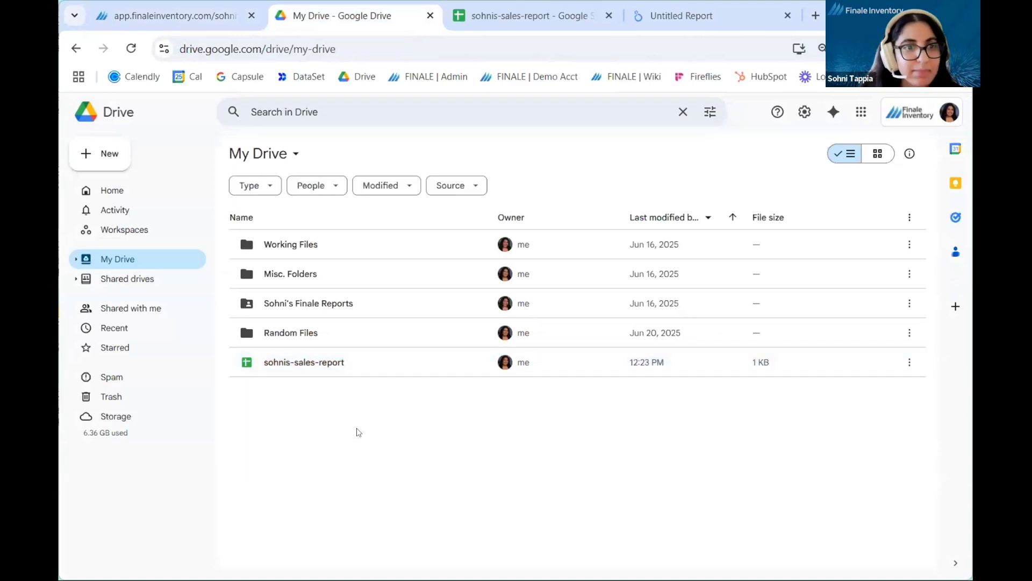
{"action": "double_click", "coordinate": [396, 304]}
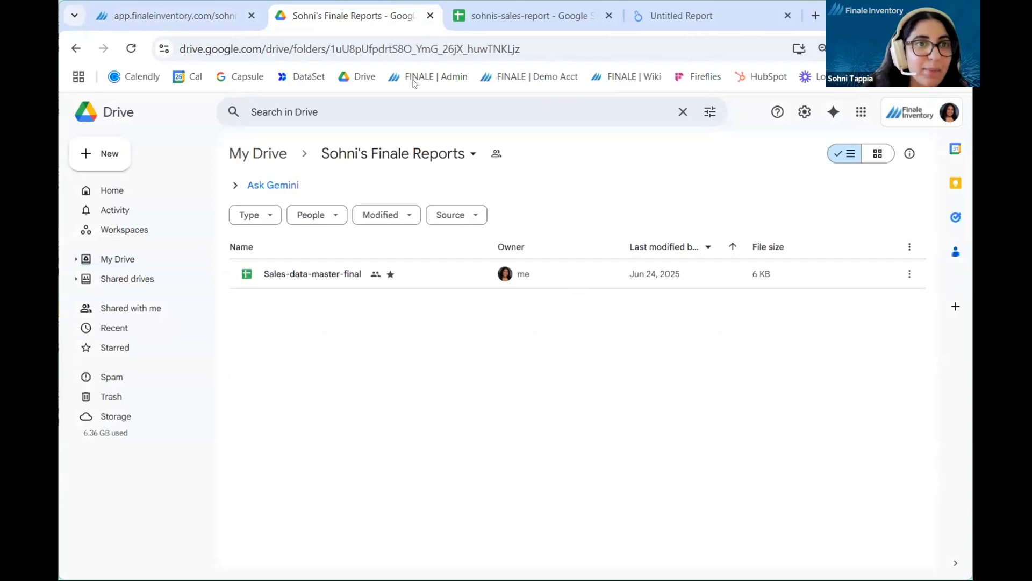
{"action": "left_click", "coordinate": [344, 49]}
{"action": "left_click", "coordinate": [386, 49]}
{"action": "left_click_drag", "start_coordinate": [365, 49], "coordinate": [560, 48]}
{"action": "key", "text": "ctrl+c"}
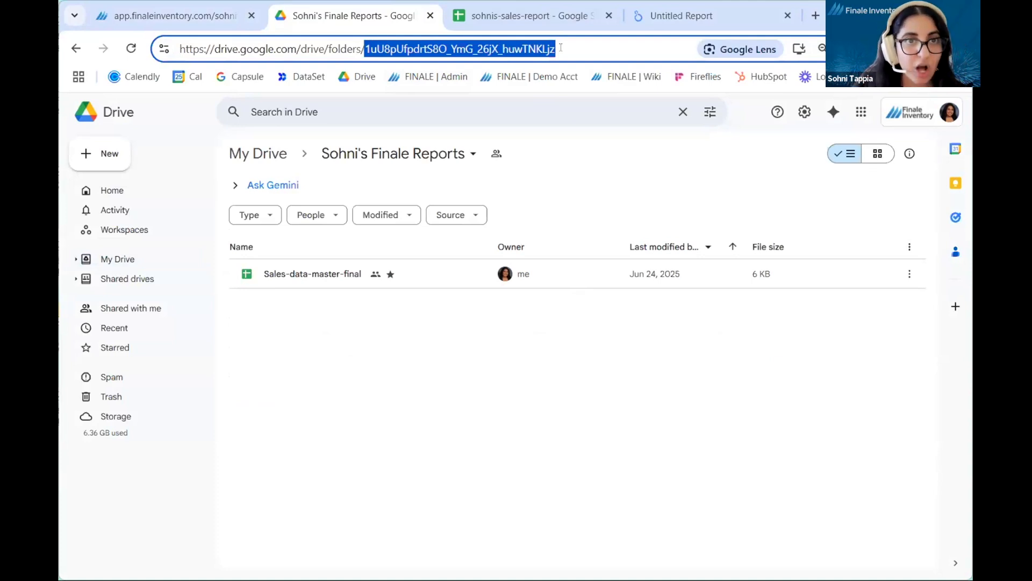
{"action": "left_click", "coordinate": [360, 201]}
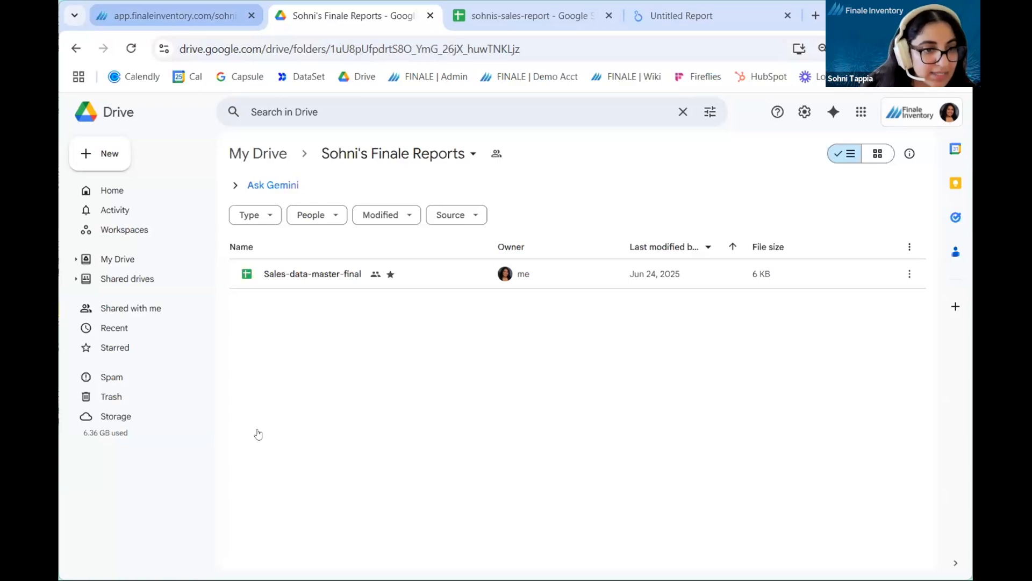
Step: Back in Finale, enter the Google Drive pathname as the copied folder ID followed by /annas-sales-report
{"action": "key", "text": "ctrl+shift+Tab"}
{"action": "left_click", "coordinate": [347, 509]}
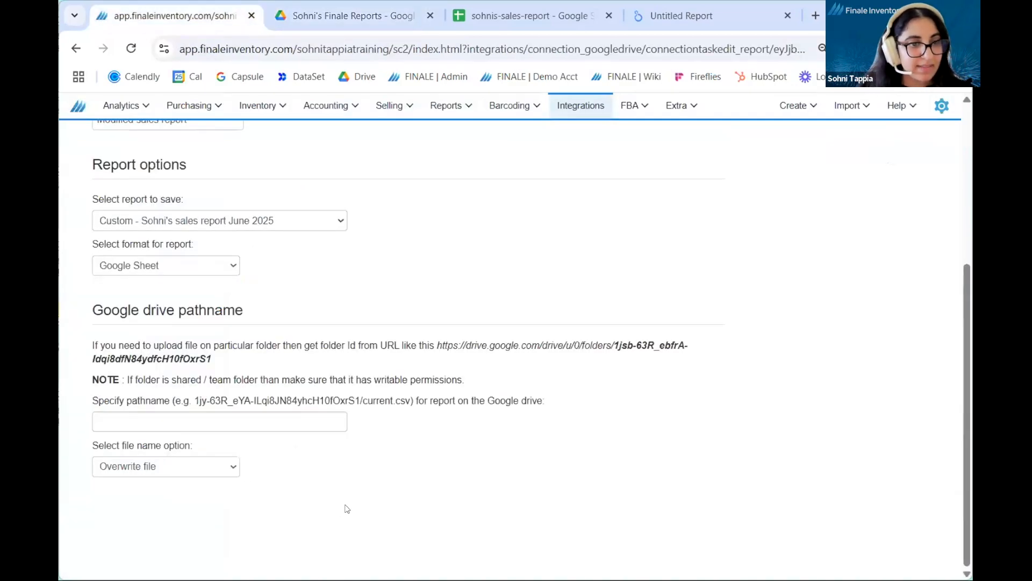
{"action": "left_click", "coordinate": [332, 418]}
{"action": "key", "text": "ctrl+v"}
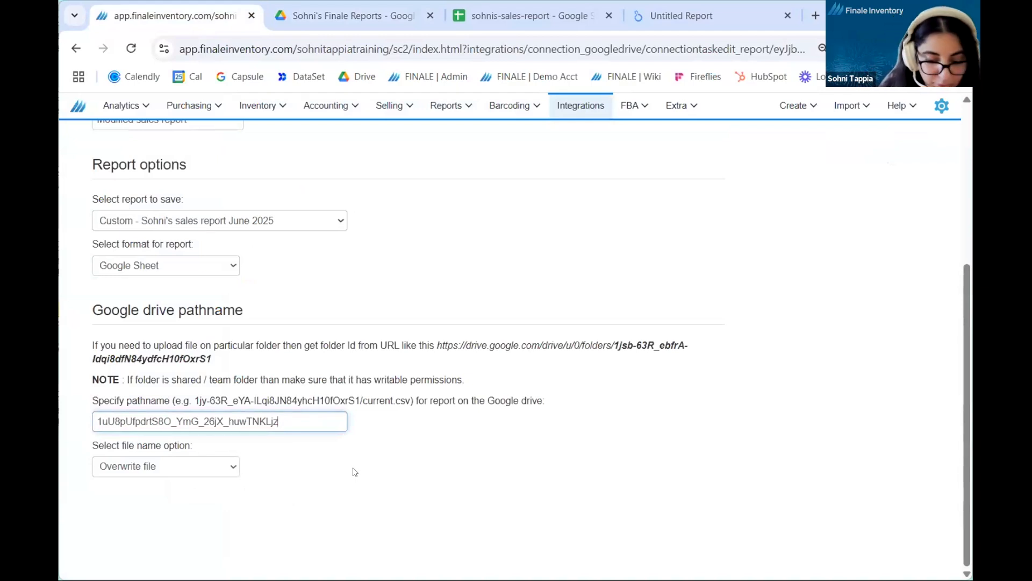
{"action": "type", "text": "/"}
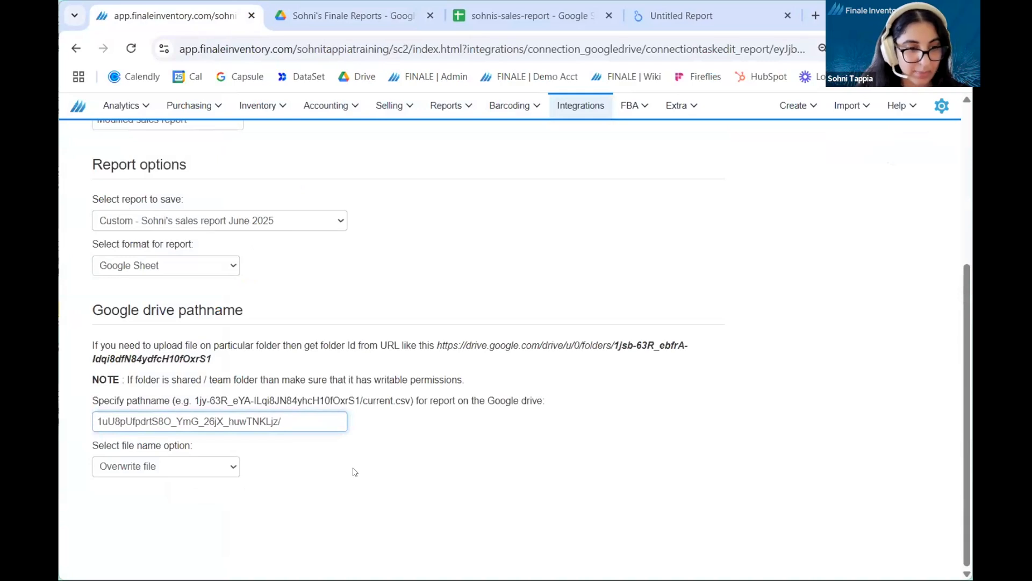
{"action": "type", "text": "anna"}
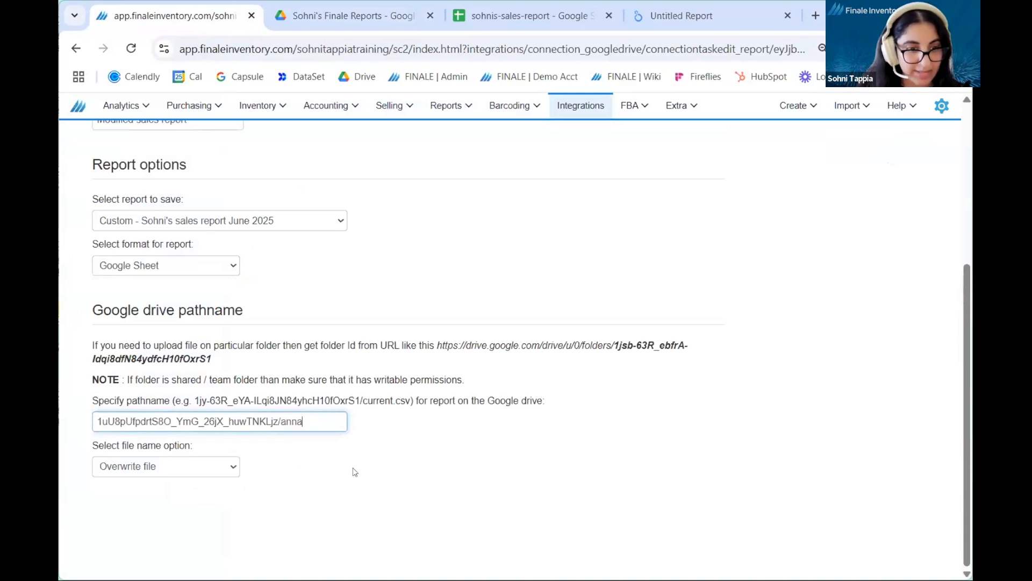
{"action": "type", "text": "-"}
{"action": "key", "text": "BackSpace"}
{"action": "type", "text": "s"}
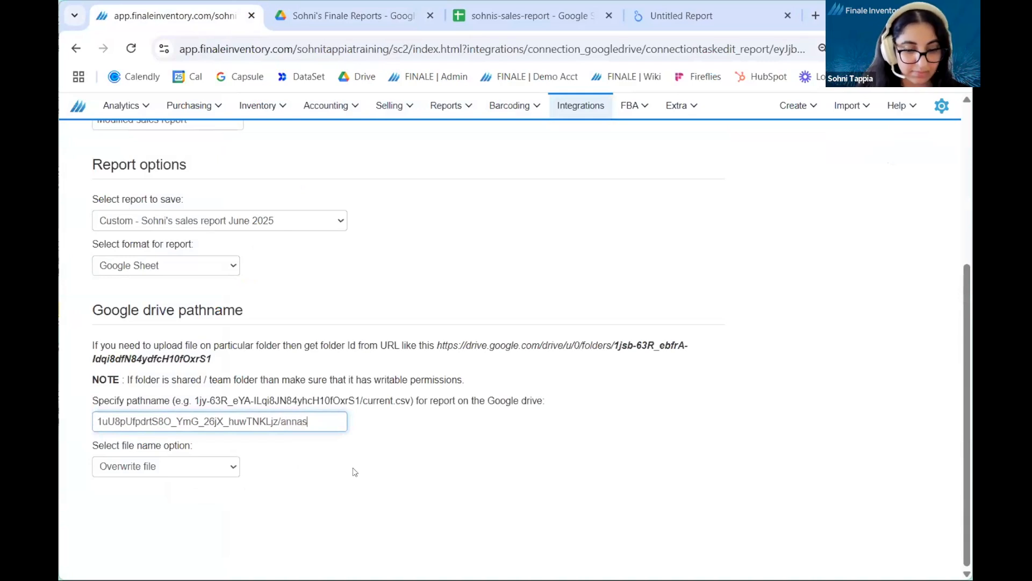
{"action": "type", "text": "-sales-report"}
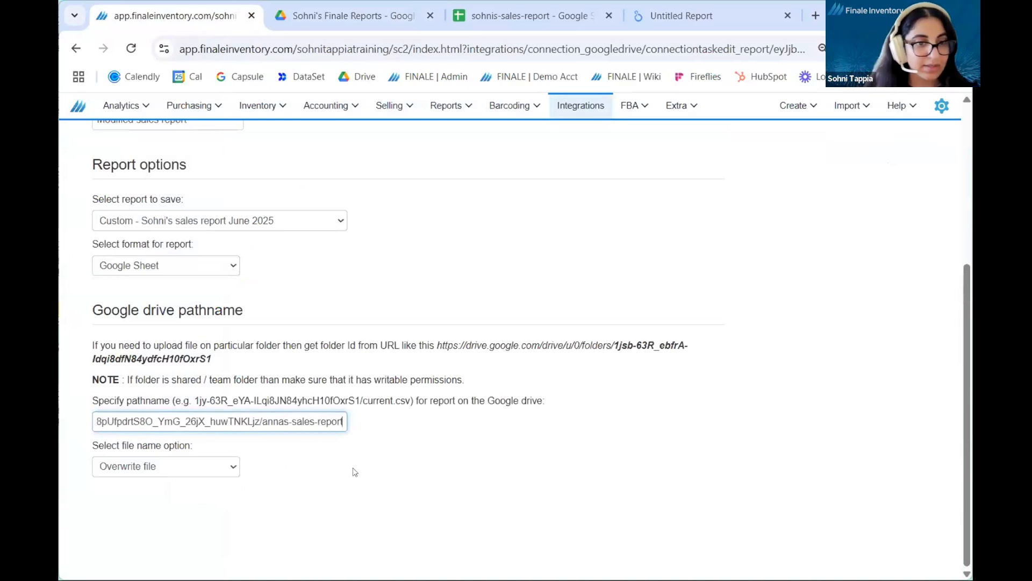
{"action": "left_click", "coordinate": [355, 471]}
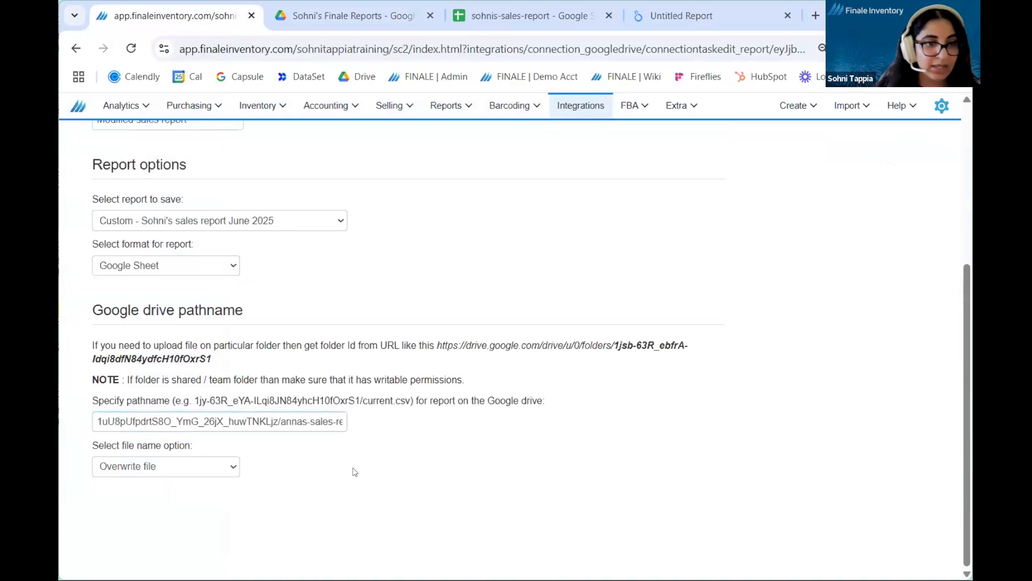
Step: Save the integration task changes and run the Modified sales report task
{"action": "scroll", "coordinate": [826, 299], "scroll_direction": "up", "scroll_amount": 1}
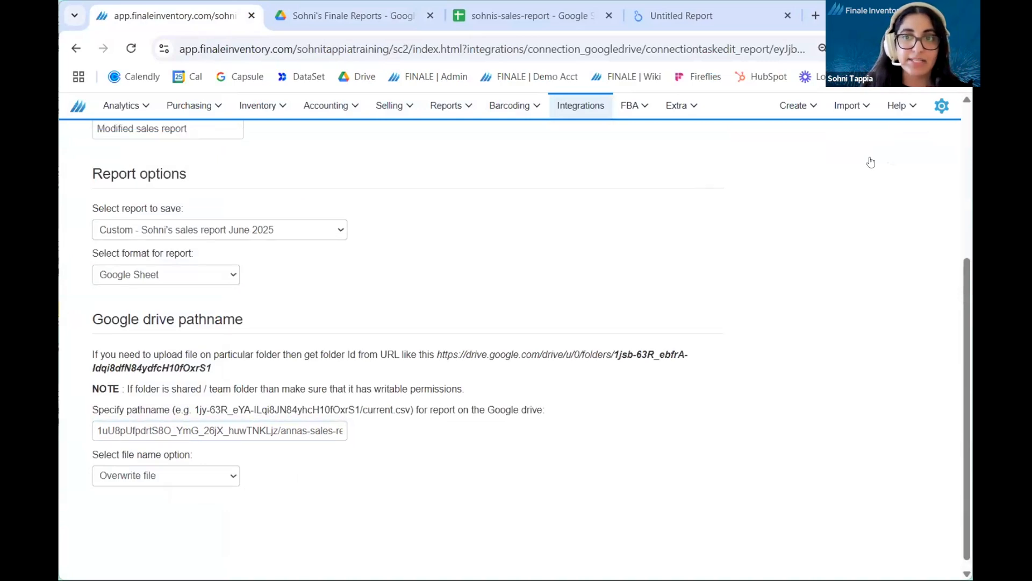
{"action": "scroll", "coordinate": [596, 155], "scroll_direction": "up", "scroll_amount": 5}
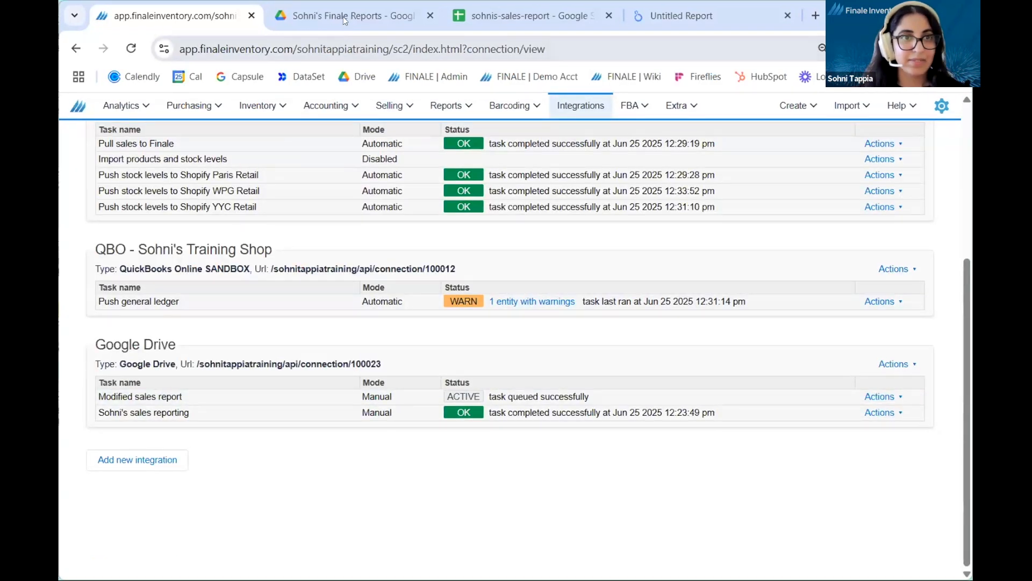
Step: Switch to the Finale Reports folder in Google Drive, open annas-sales-report and examine the column headers in row 1
{"action": "left_click", "coordinate": [343, 16]}
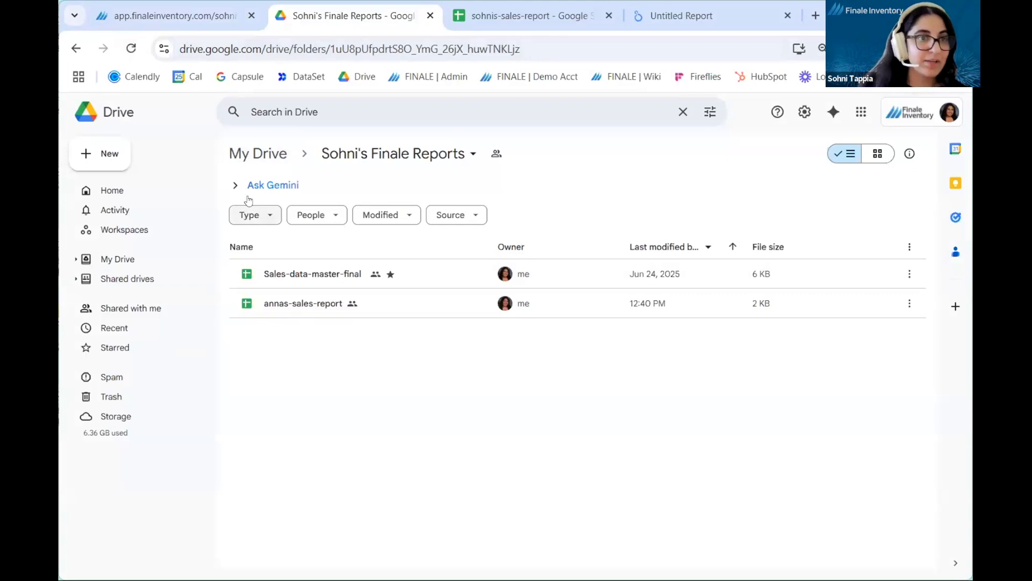
{"action": "left_click", "coordinate": [240, 155]}
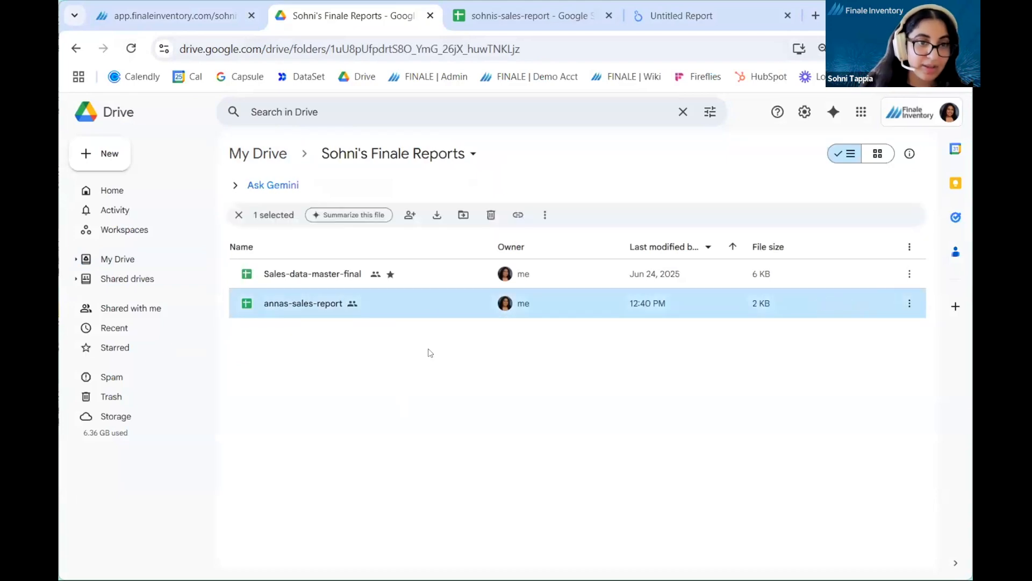
{"action": "key", "text": "Return"}
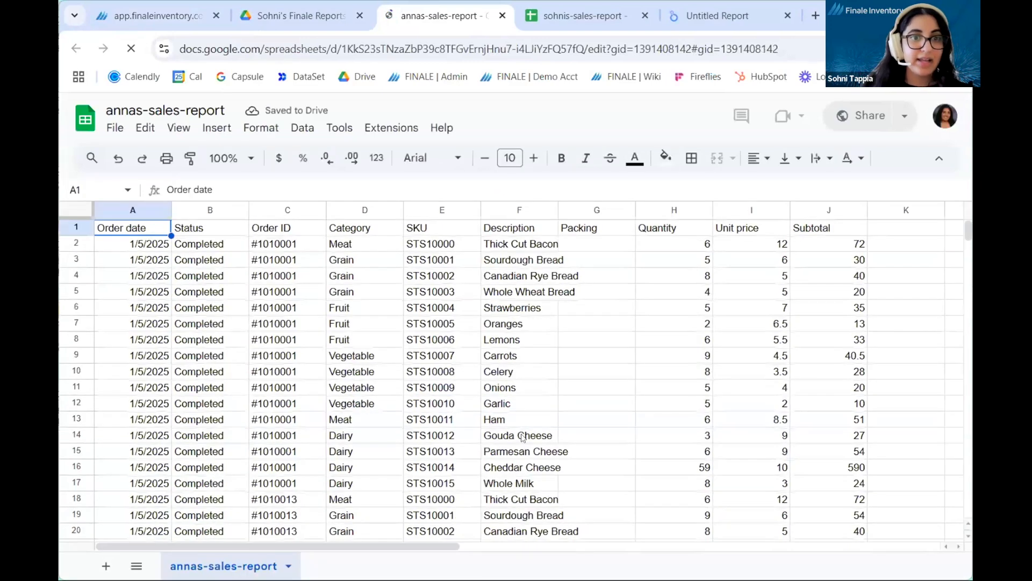
{"action": "left_click", "coordinate": [71, 226]}
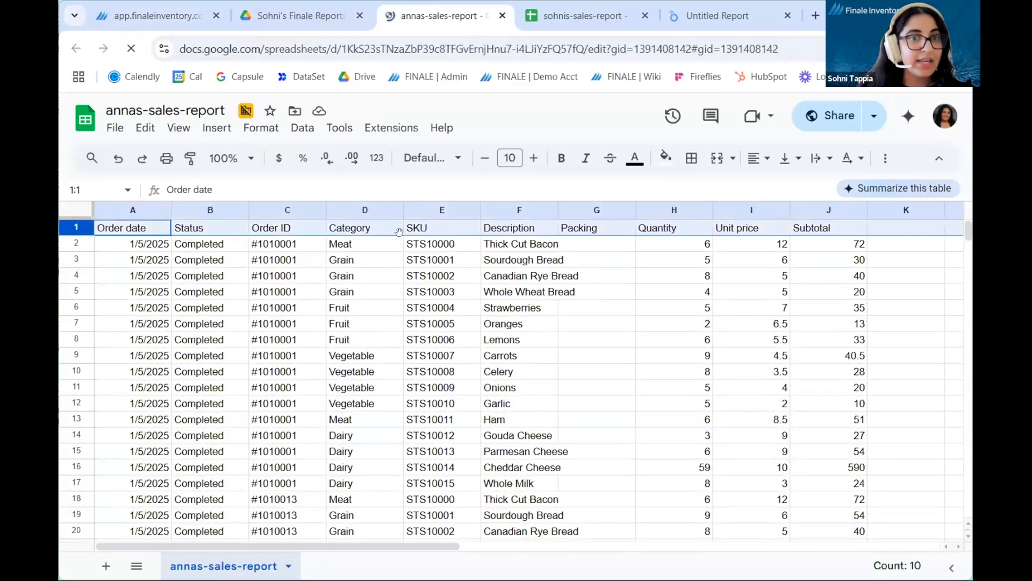
{"action": "left_click", "coordinate": [461, 232]}
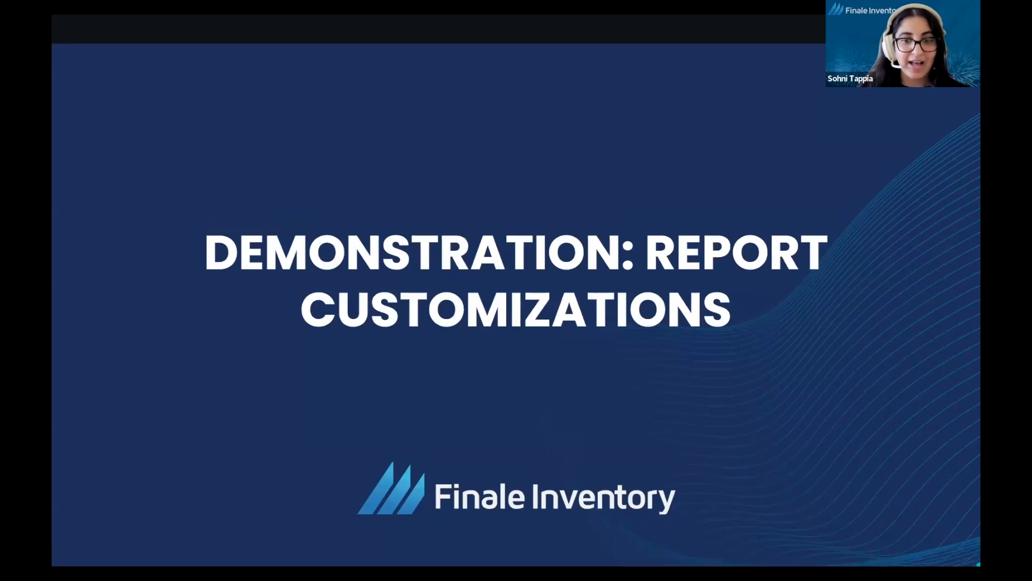
{"action": "key", "text": "Right"}
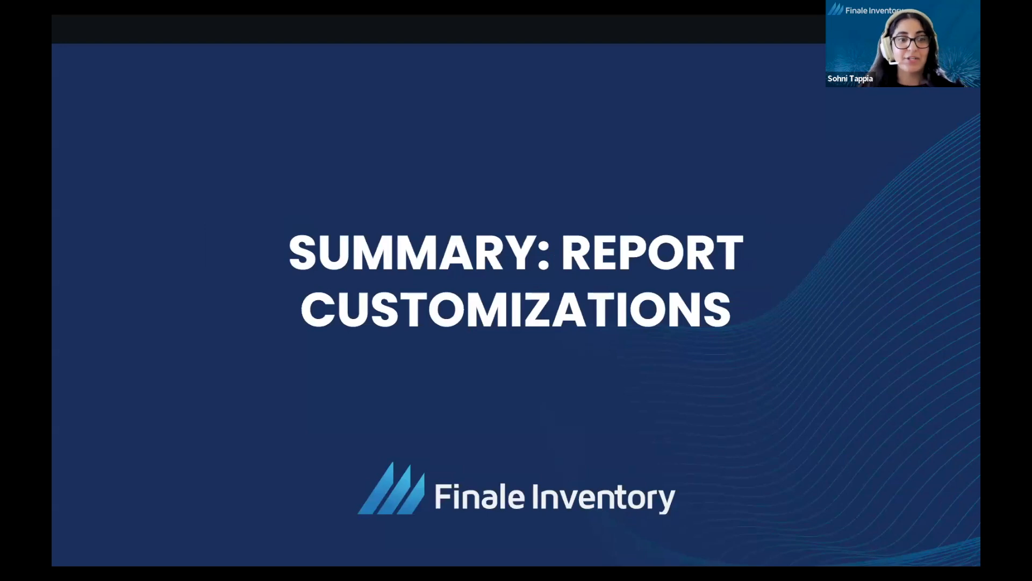